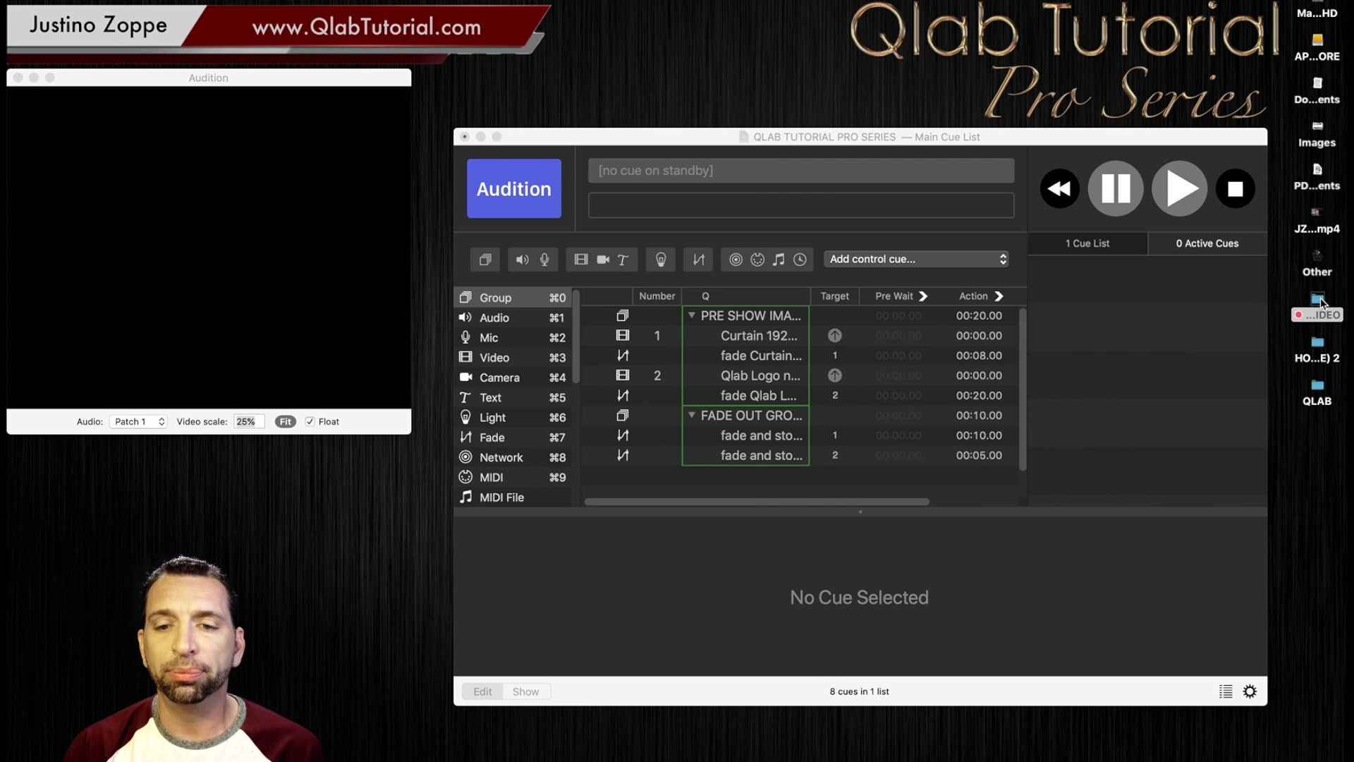
Step: Replace the Curtain cue's file with USA American Flag Waving Loop 4K.mp4 from the QLAB VIDEO folder
{"action": "left_click", "coordinate": [1322, 305]}
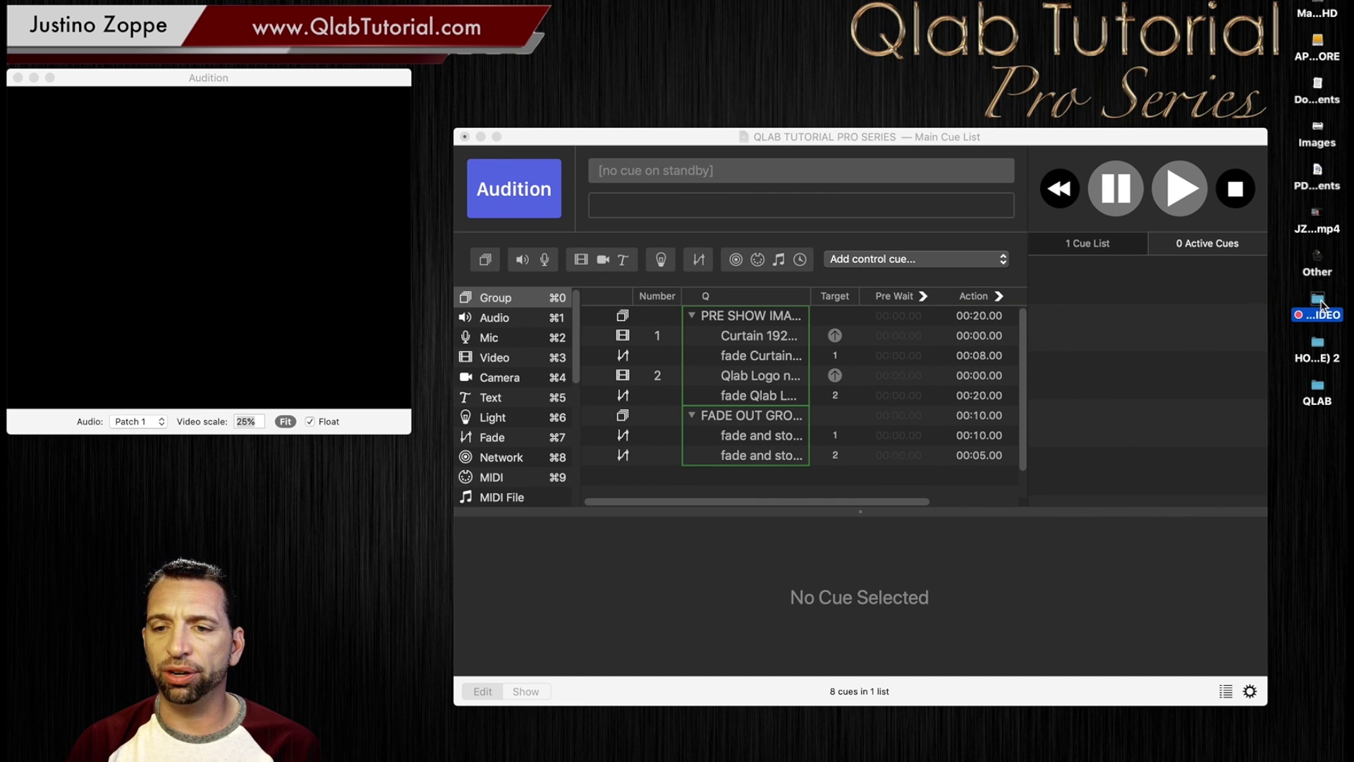
{"action": "double_click", "coordinate": [1322, 304]}
{"action": "left_click_drag", "start_coordinate": [766, 69], "coordinate": [1080, 169]}
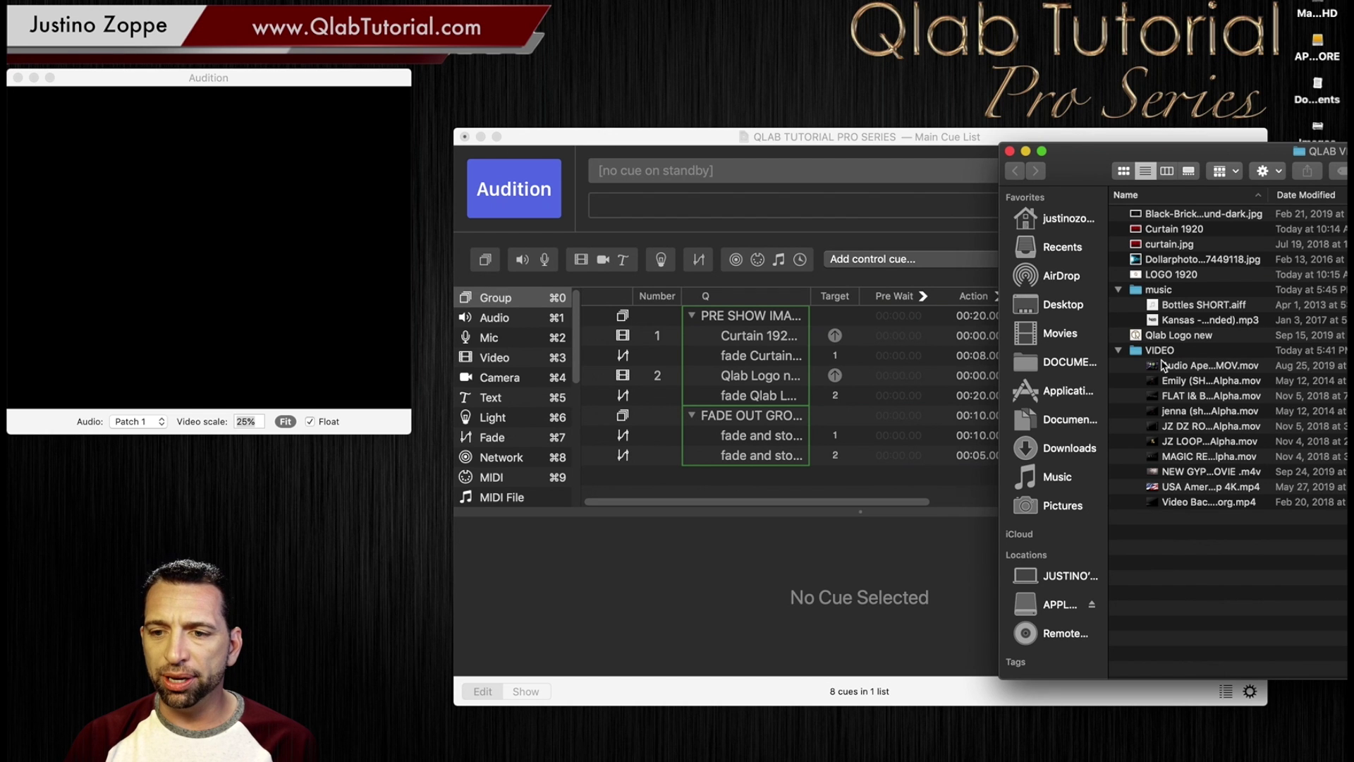
{"action": "left_click", "coordinate": [1155, 488]}
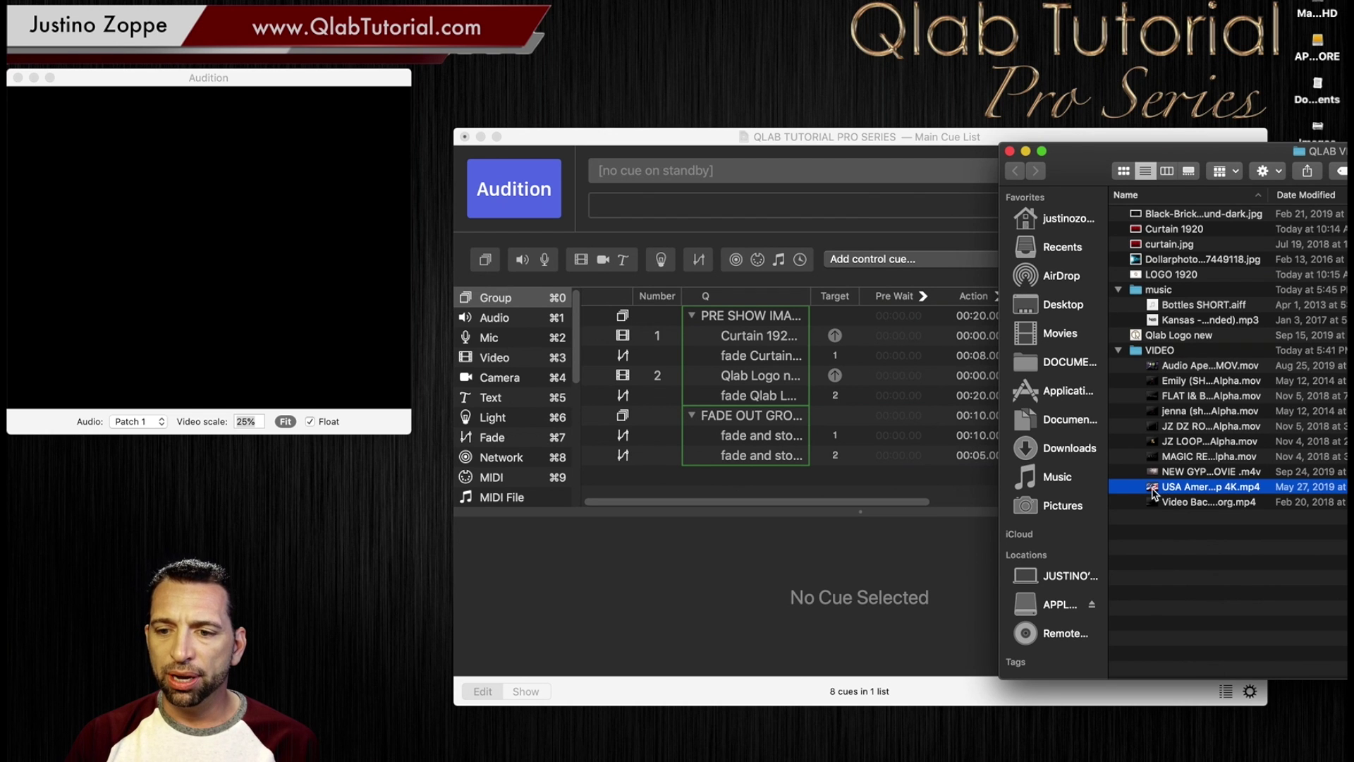
{"action": "left_click_drag", "start_coordinate": [1155, 491], "coordinate": [757, 339]}
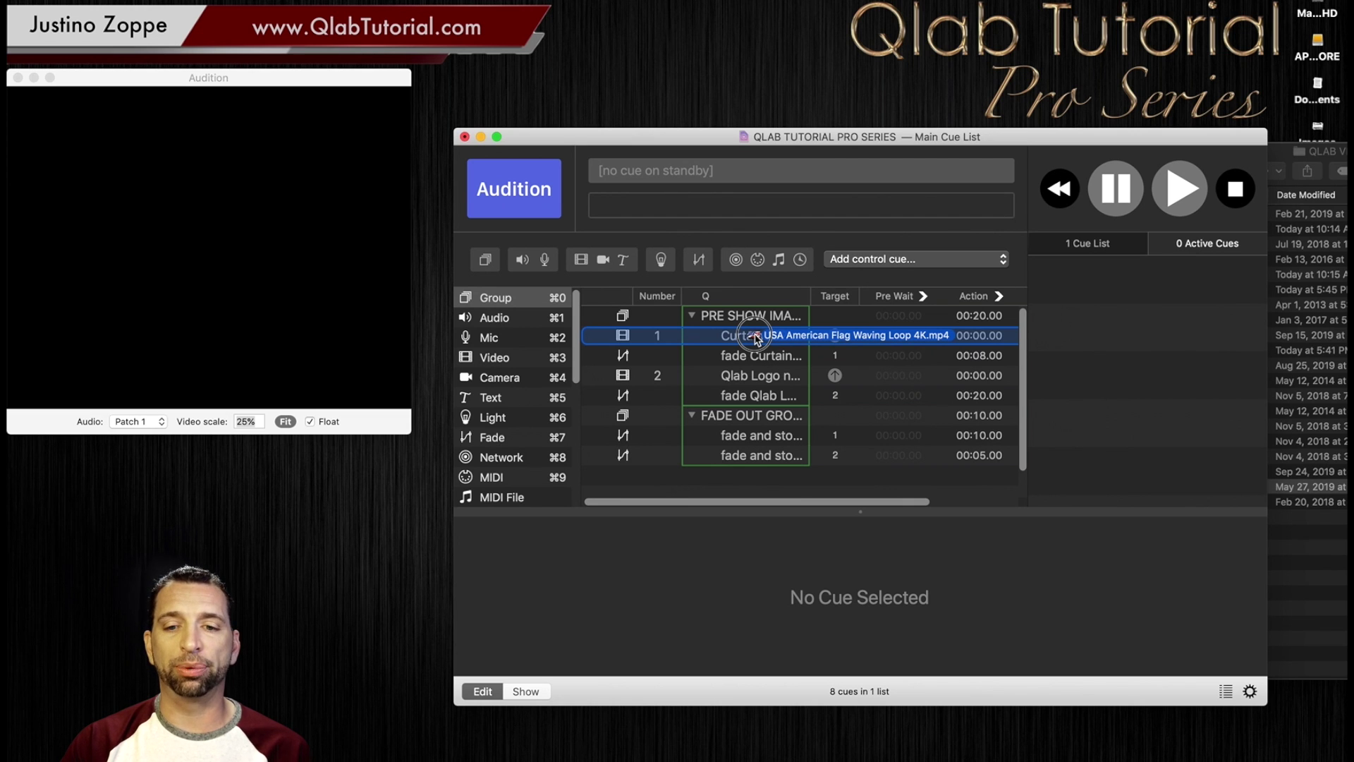
{"action": "left_click_drag", "start_coordinate": [757, 339], "coordinate": [757, 340]}
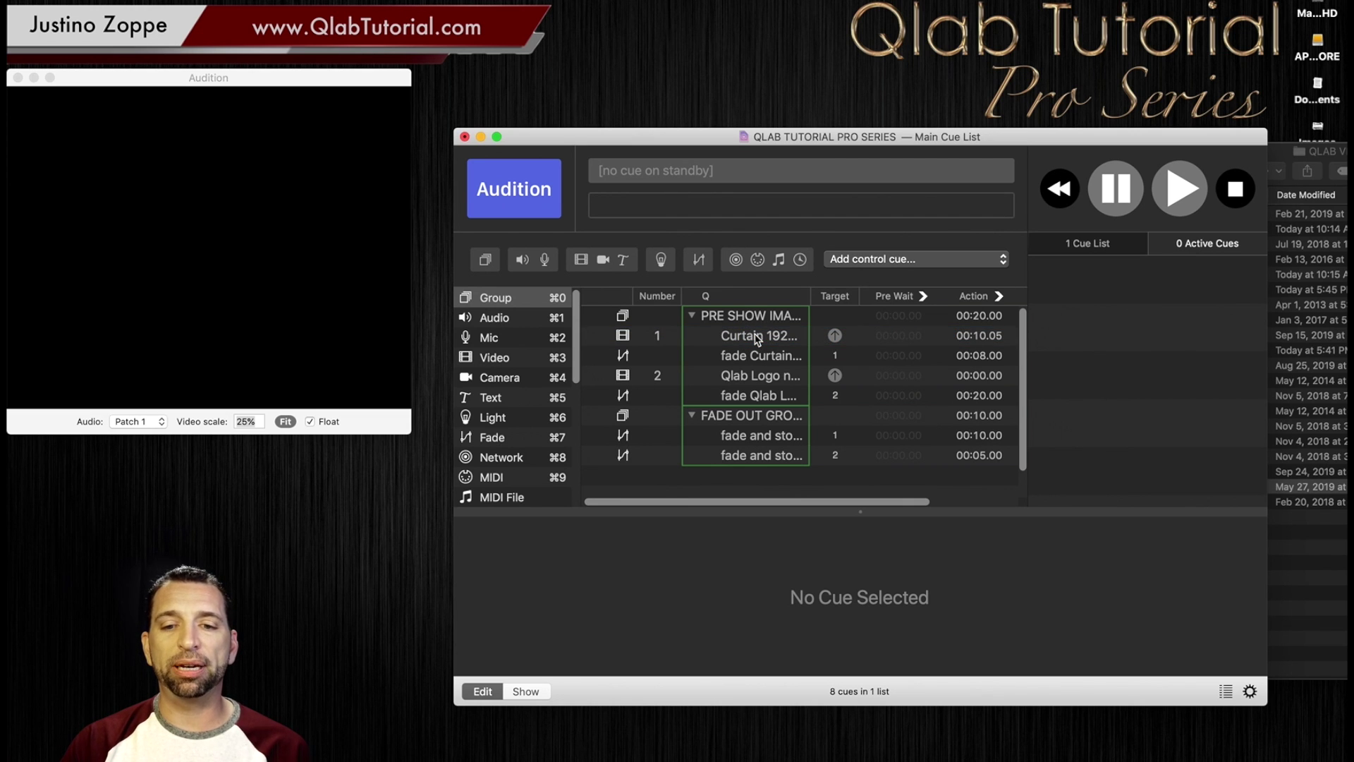
Step: Confirm the flag video as the Curtain cue's target in Basics, then bring the folder window forward
{"action": "left_click", "coordinate": [757, 340]}
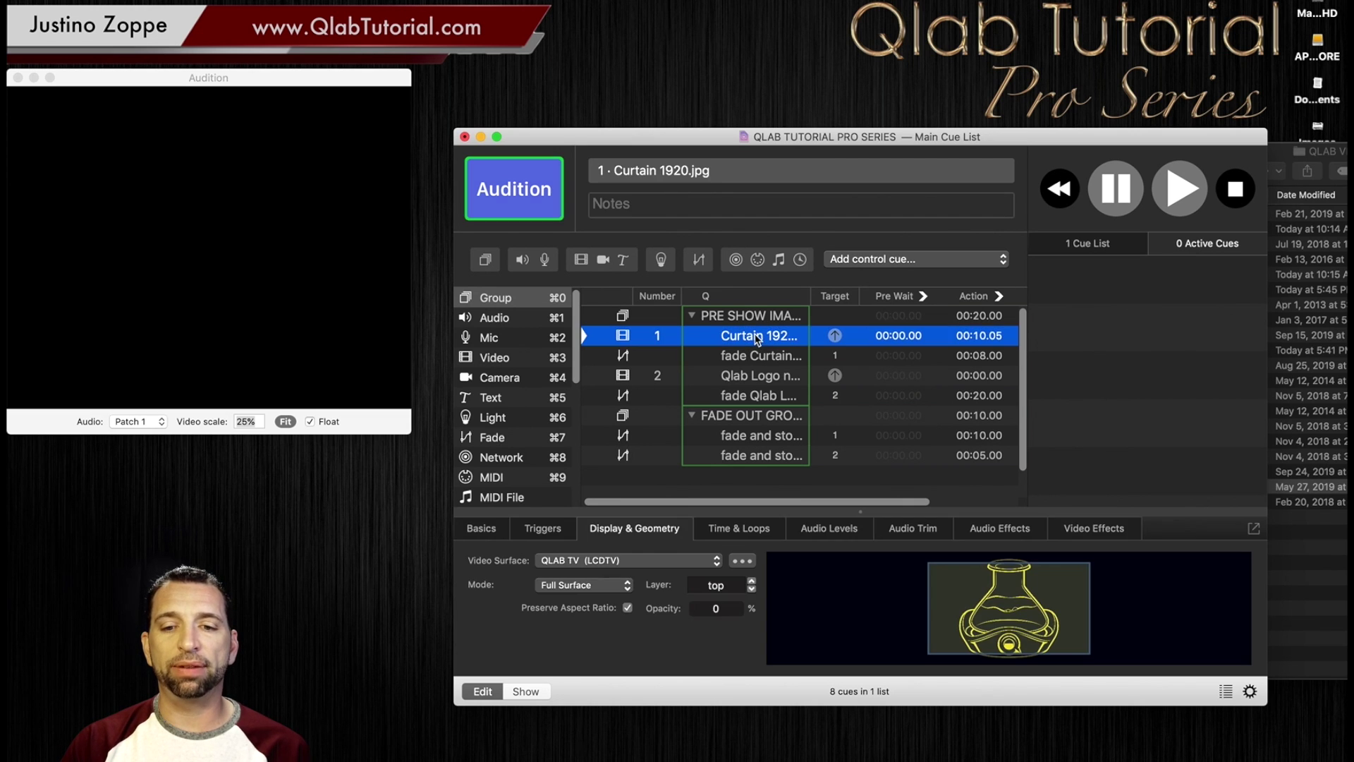
{"action": "left_click", "coordinate": [487, 529]}
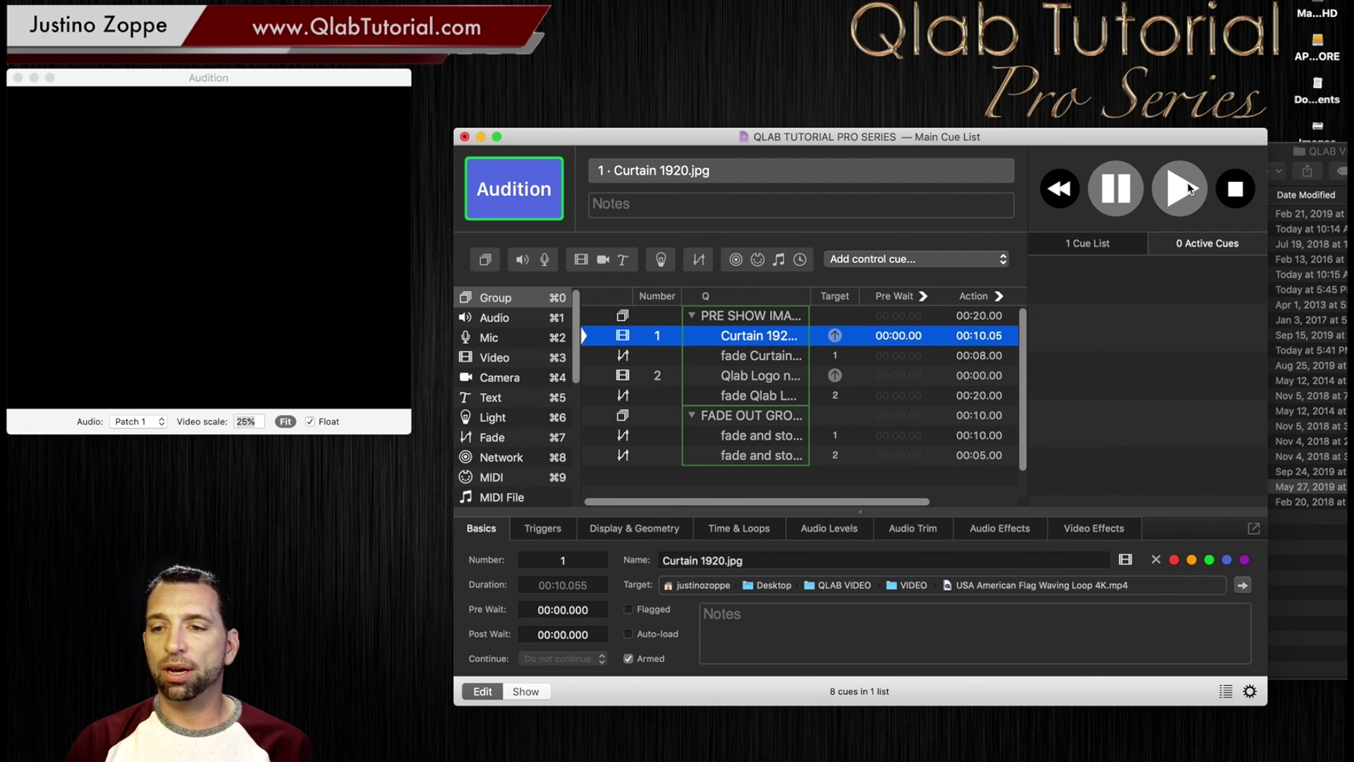
{"action": "left_click", "coordinate": [1288, 157]}
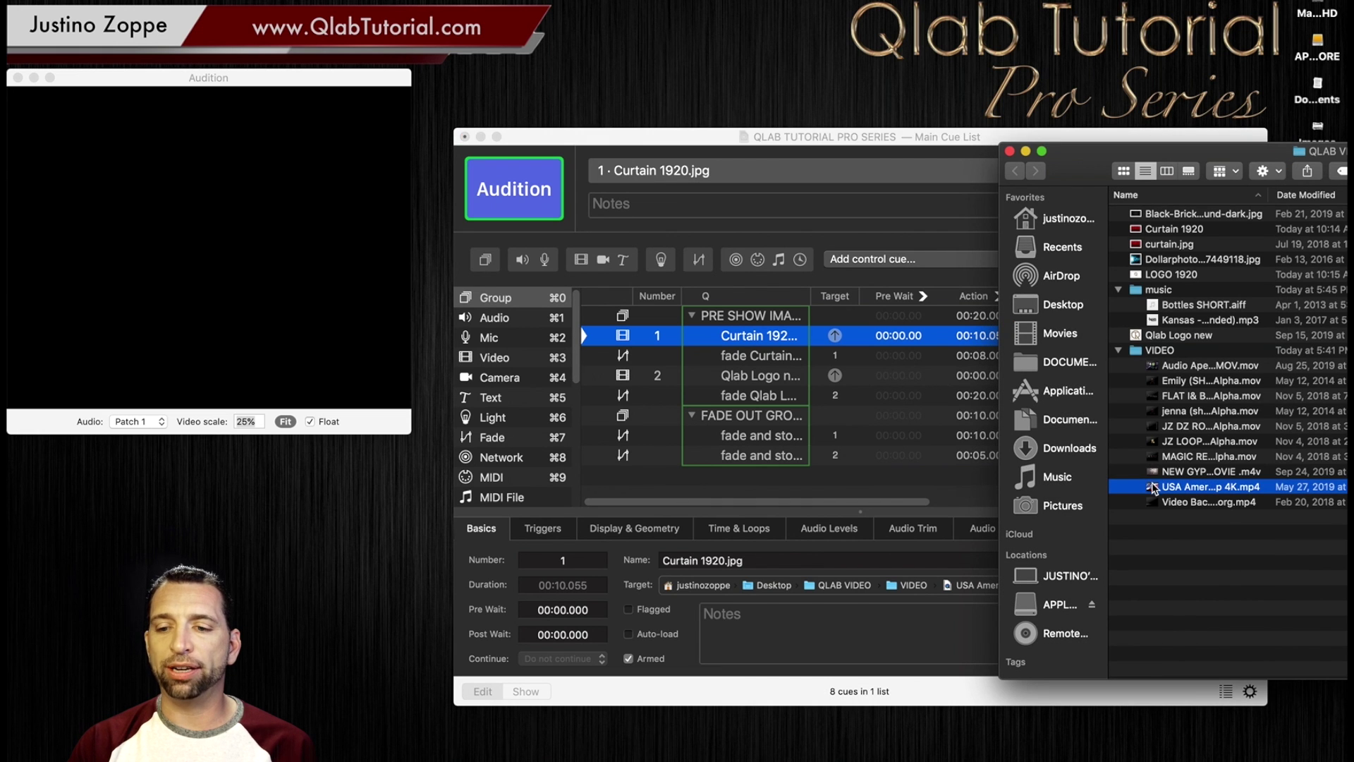
Step: Drag the USA flag video into the cue list, creating a new cue 3
{"action": "left_click", "coordinate": [1126, 487]}
{"action": "left_click_drag", "start_coordinate": [1126, 487], "coordinate": [862, 483]}
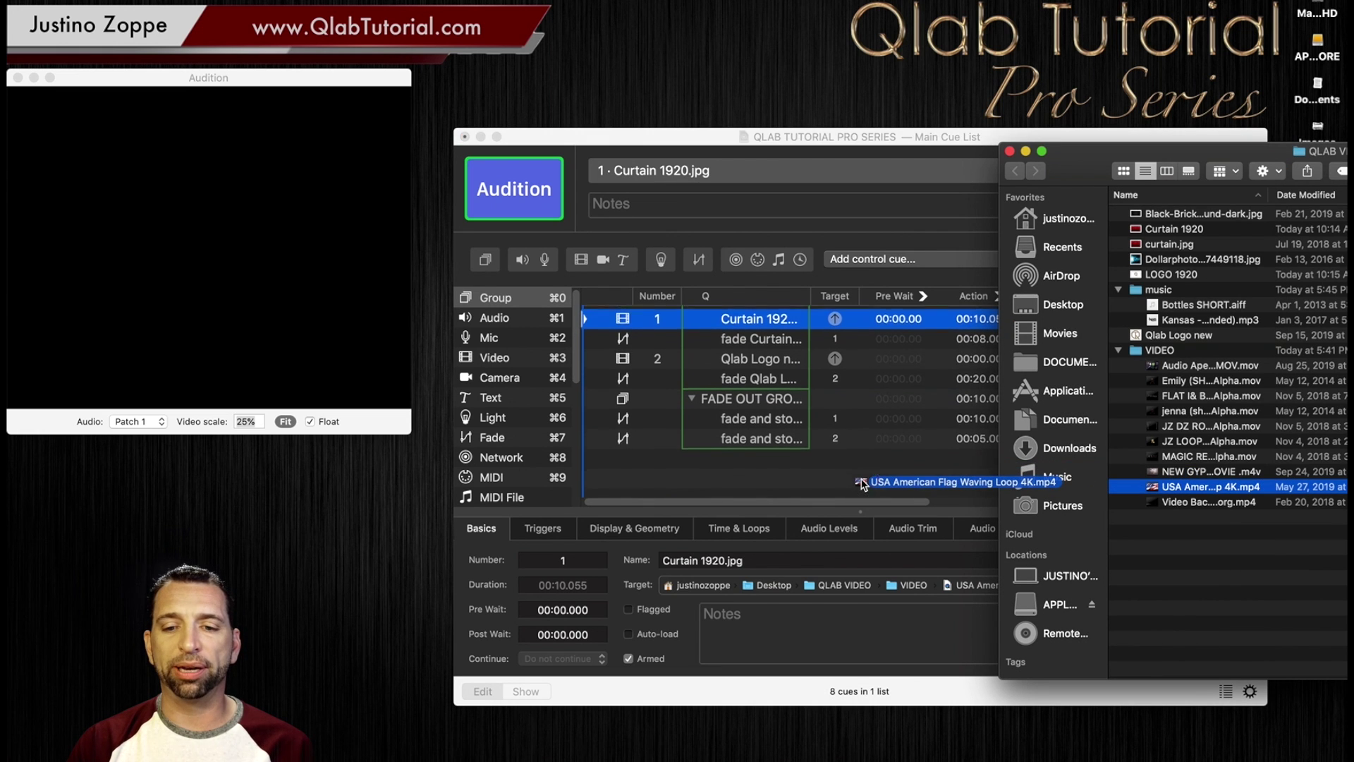
{"action": "left_click", "coordinate": [780, 476]}
{"action": "left_click", "coordinate": [780, 476]}
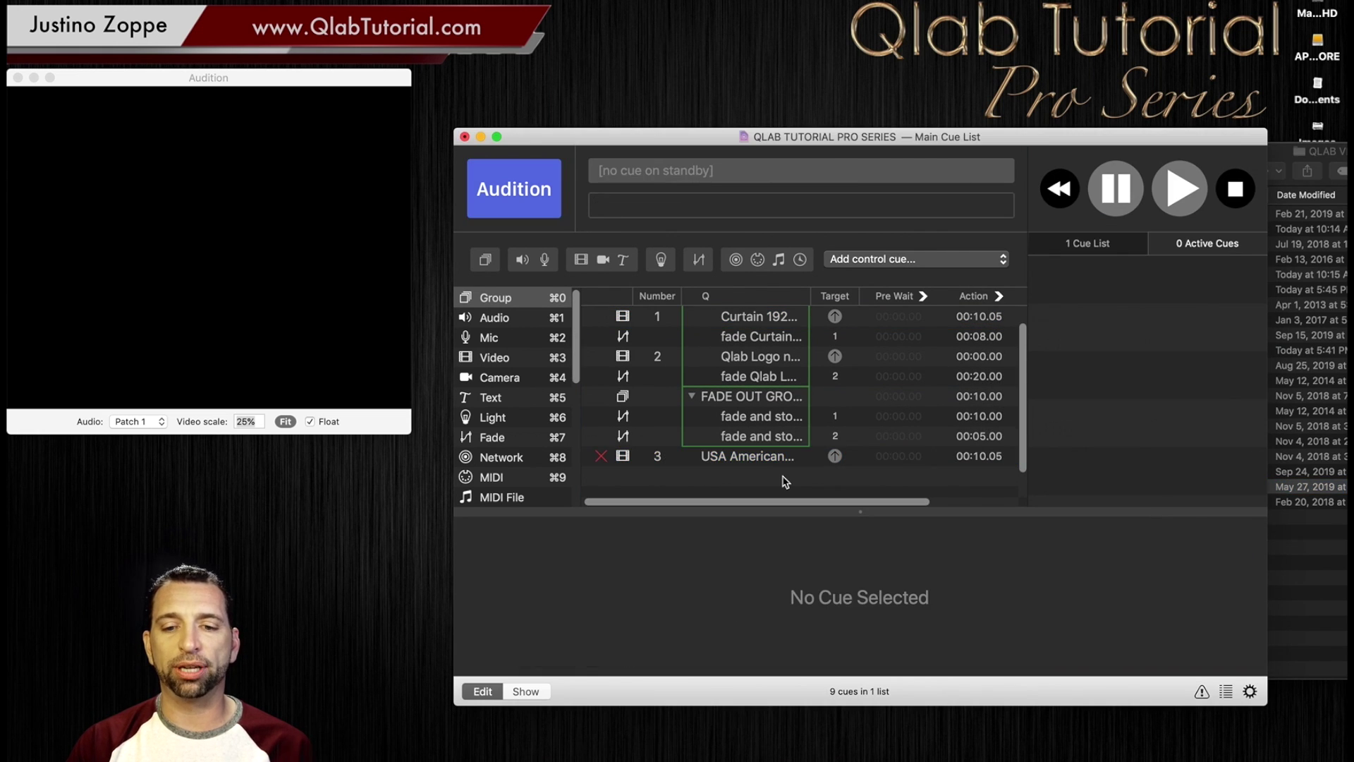
Step: Delete the extra flag video cue 3 and reselect the Curtain 1920.jpg cue
{"action": "left_click", "coordinate": [760, 463]}
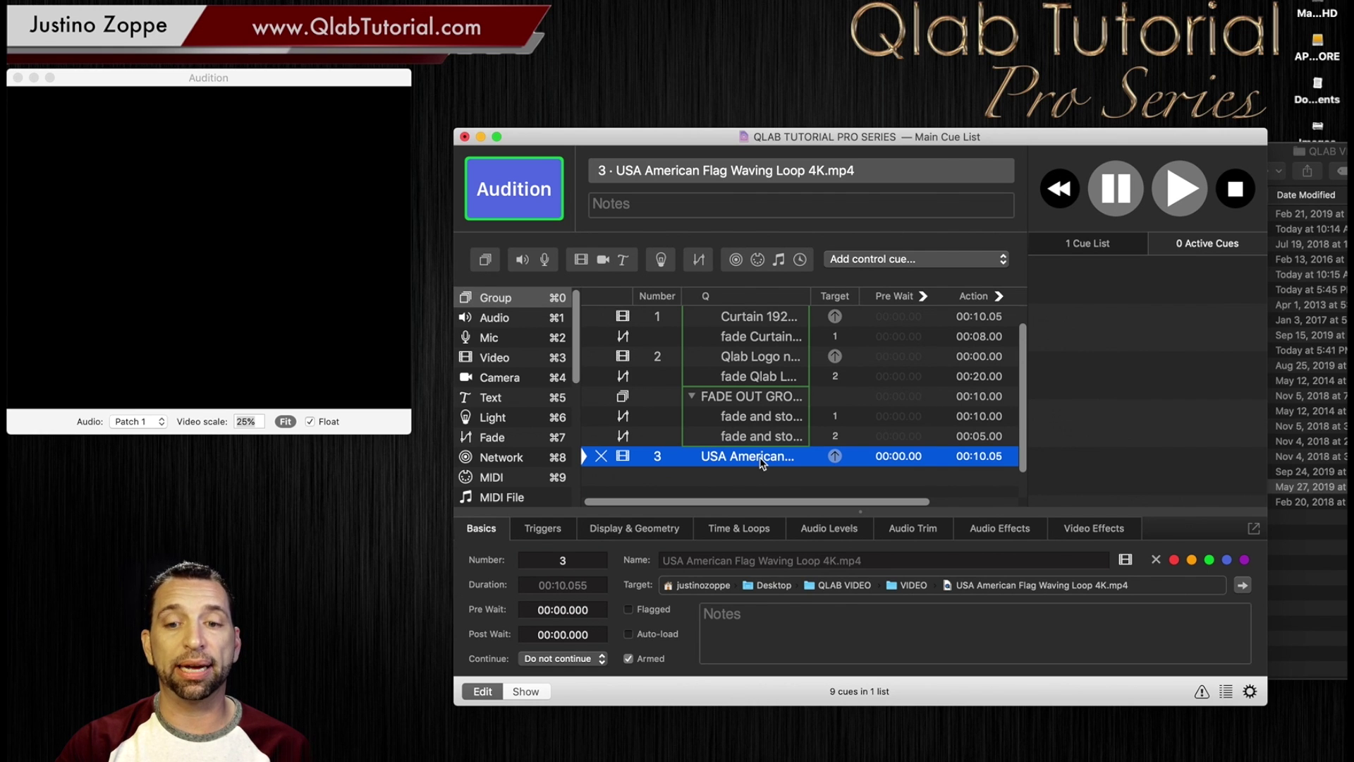
{"action": "key", "text": "Delete"}
{"action": "scroll", "coordinate": [762, 459], "scroll_direction": "up", "scroll_amount": 1}
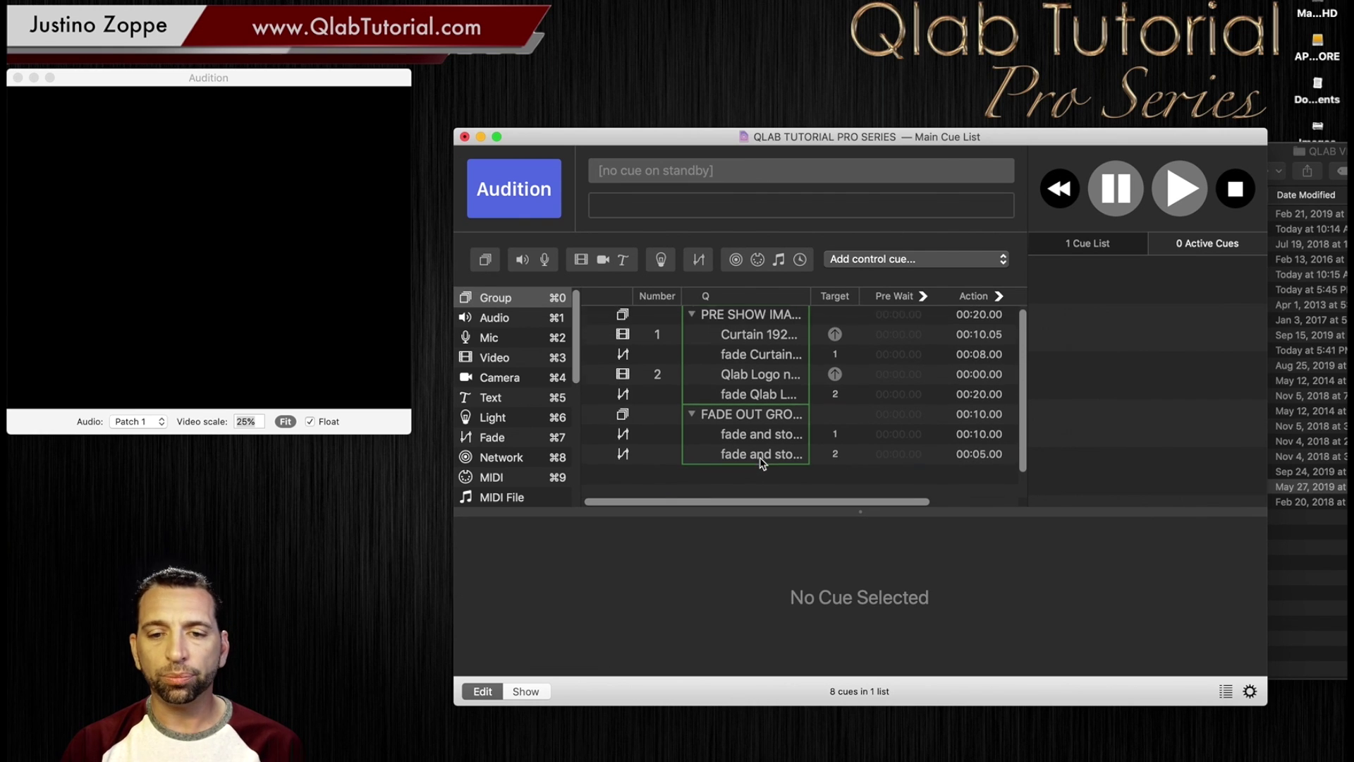
{"action": "left_click", "coordinate": [739, 340]}
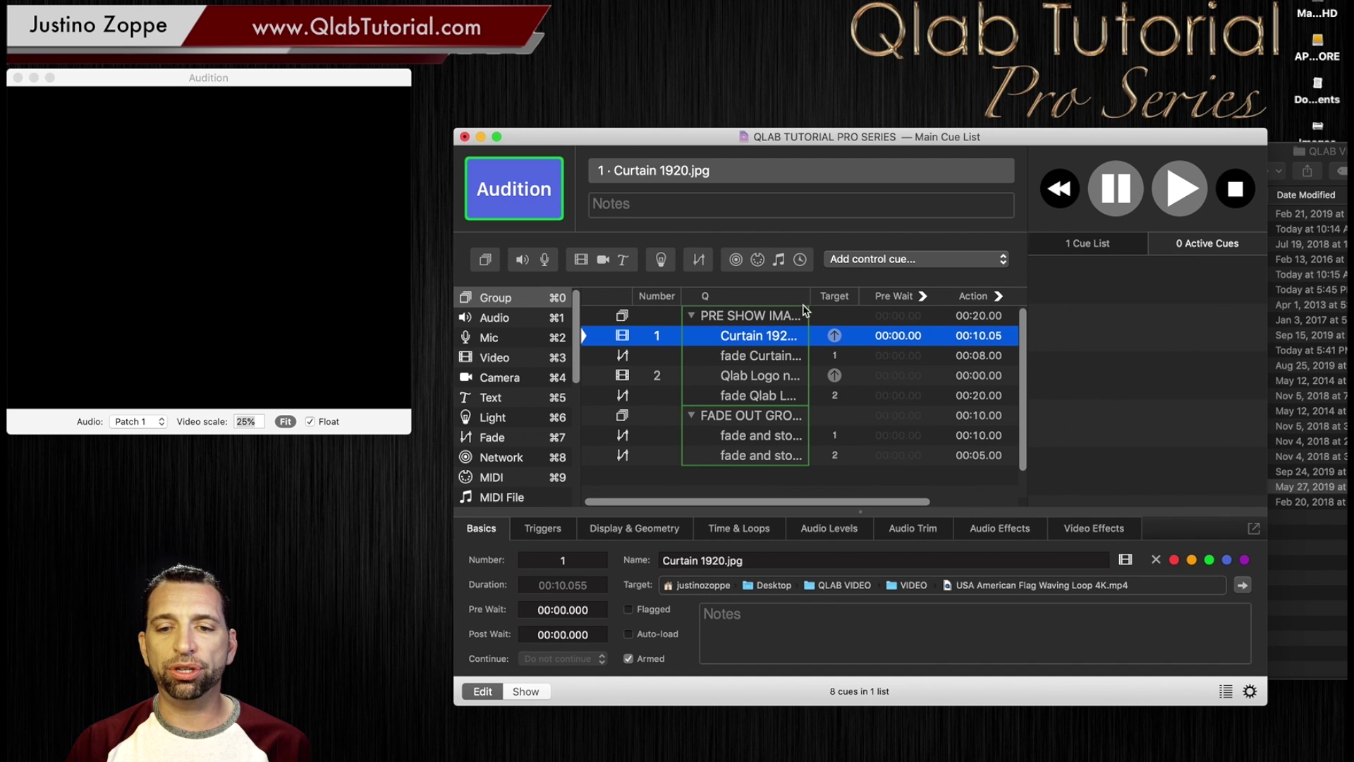
Step: Widen the Q column and clear the Curtain cue's name so it defaults to the flag video's filename
{"action": "left_click_drag", "start_coordinate": [808, 296], "coordinate": [911, 296]}
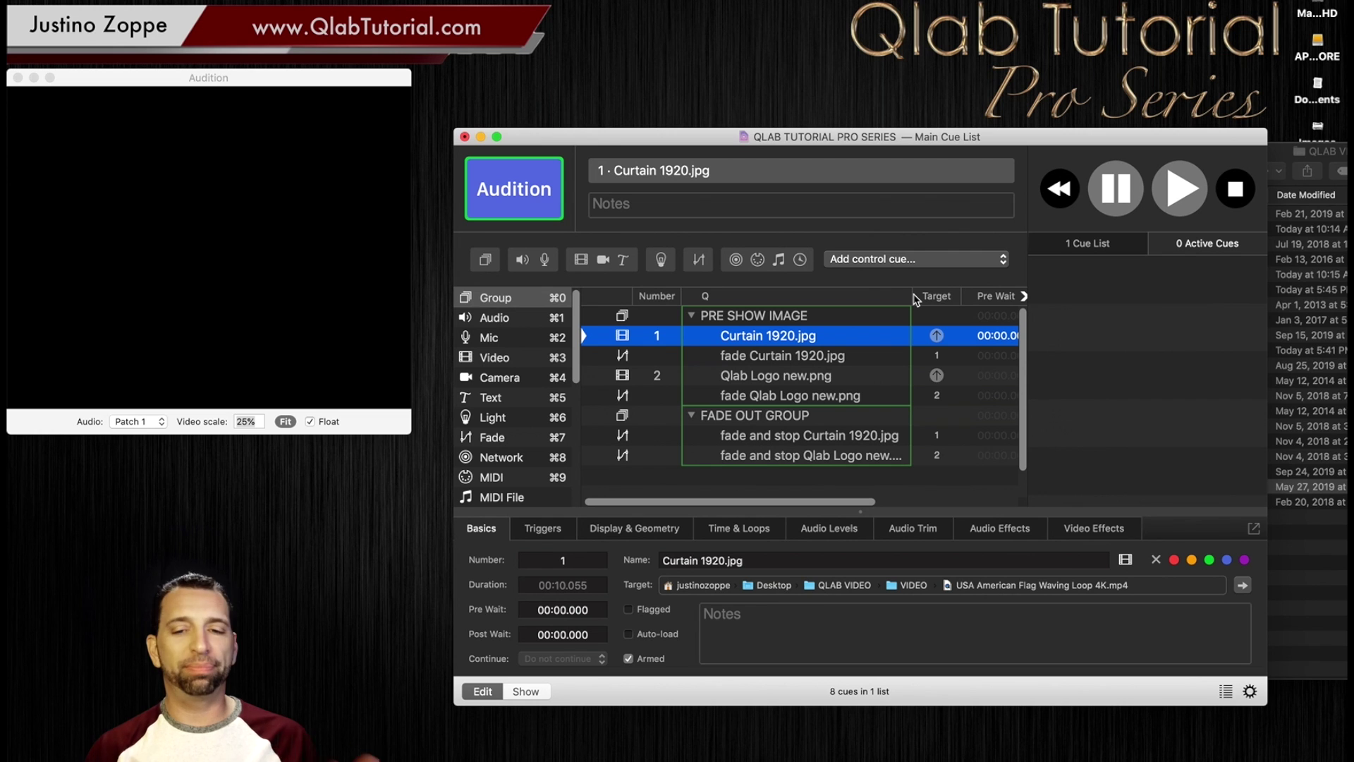
{"action": "double_click", "coordinate": [783, 338]}
{"action": "key", "text": "BackSpace"}
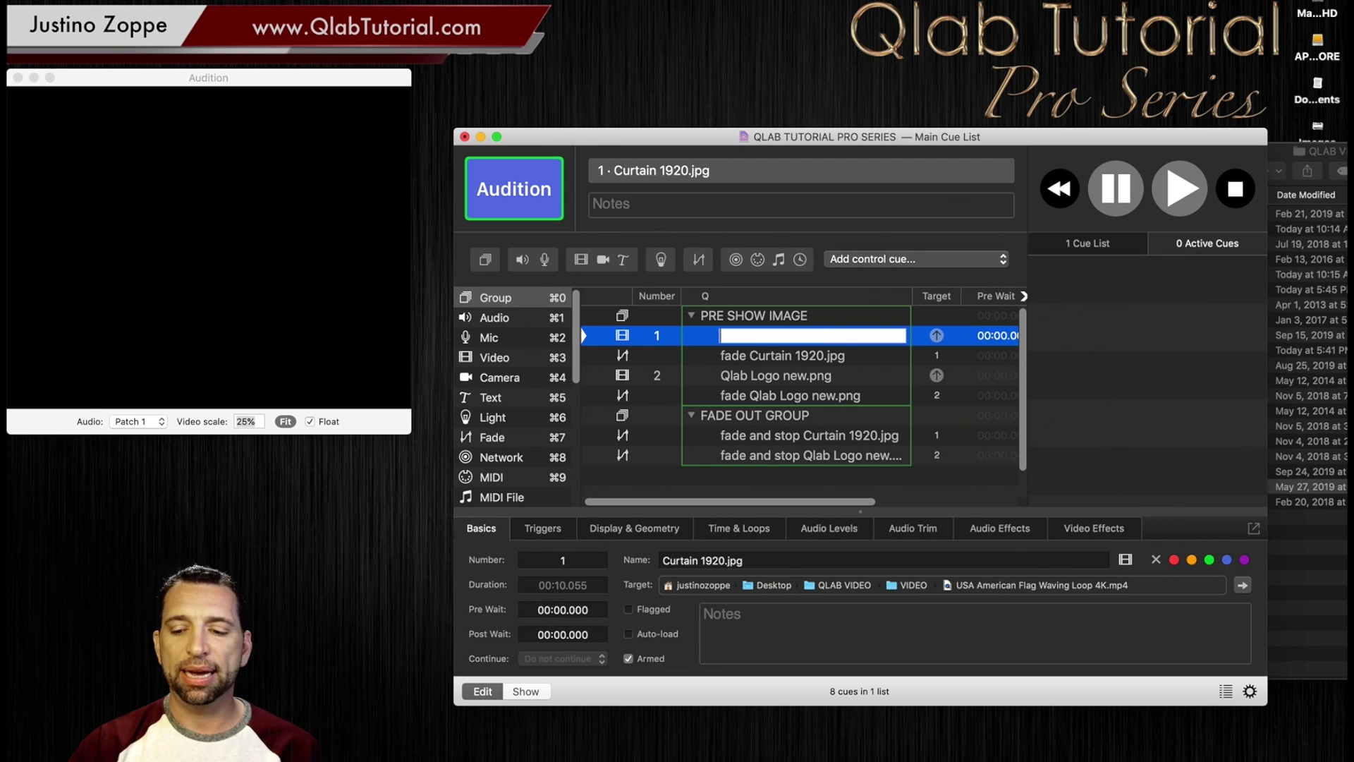
{"action": "key", "text": "Return"}
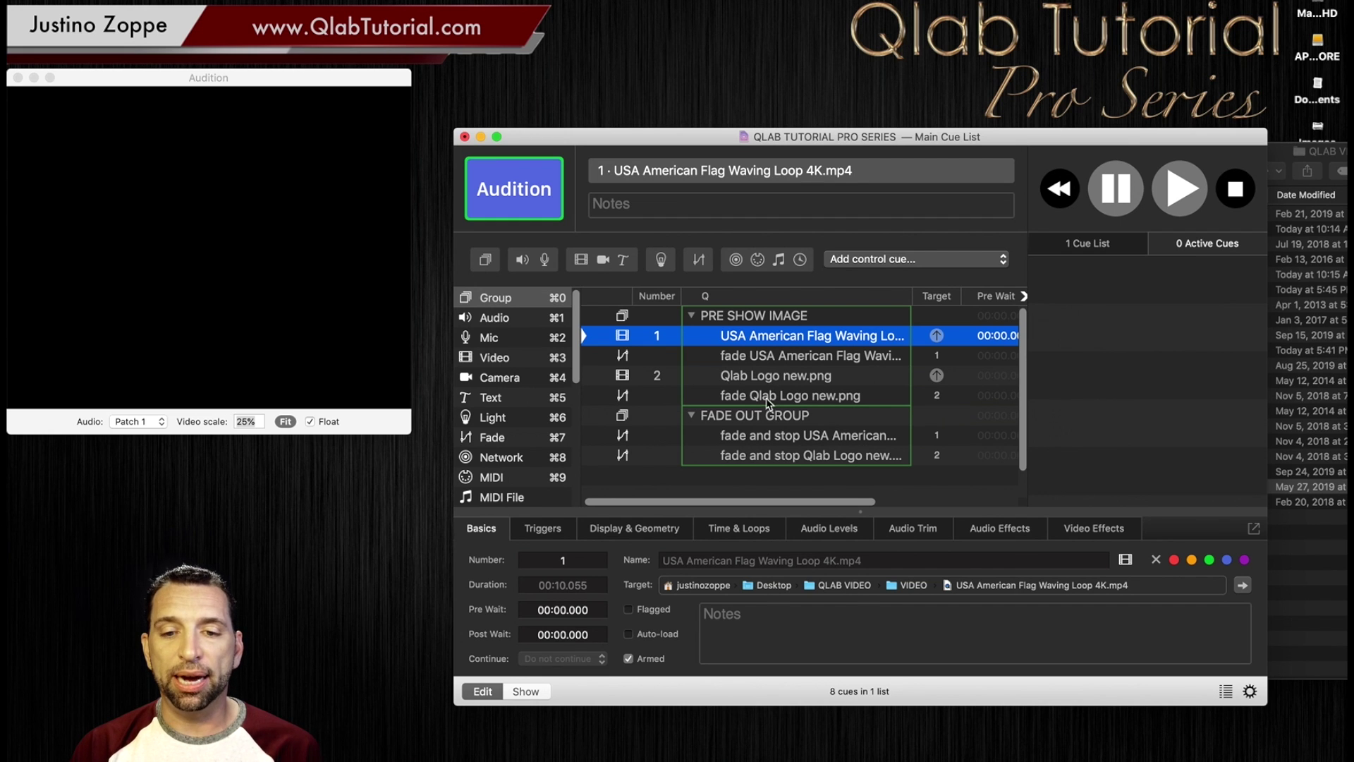
{"action": "left_click", "coordinate": [763, 323]}
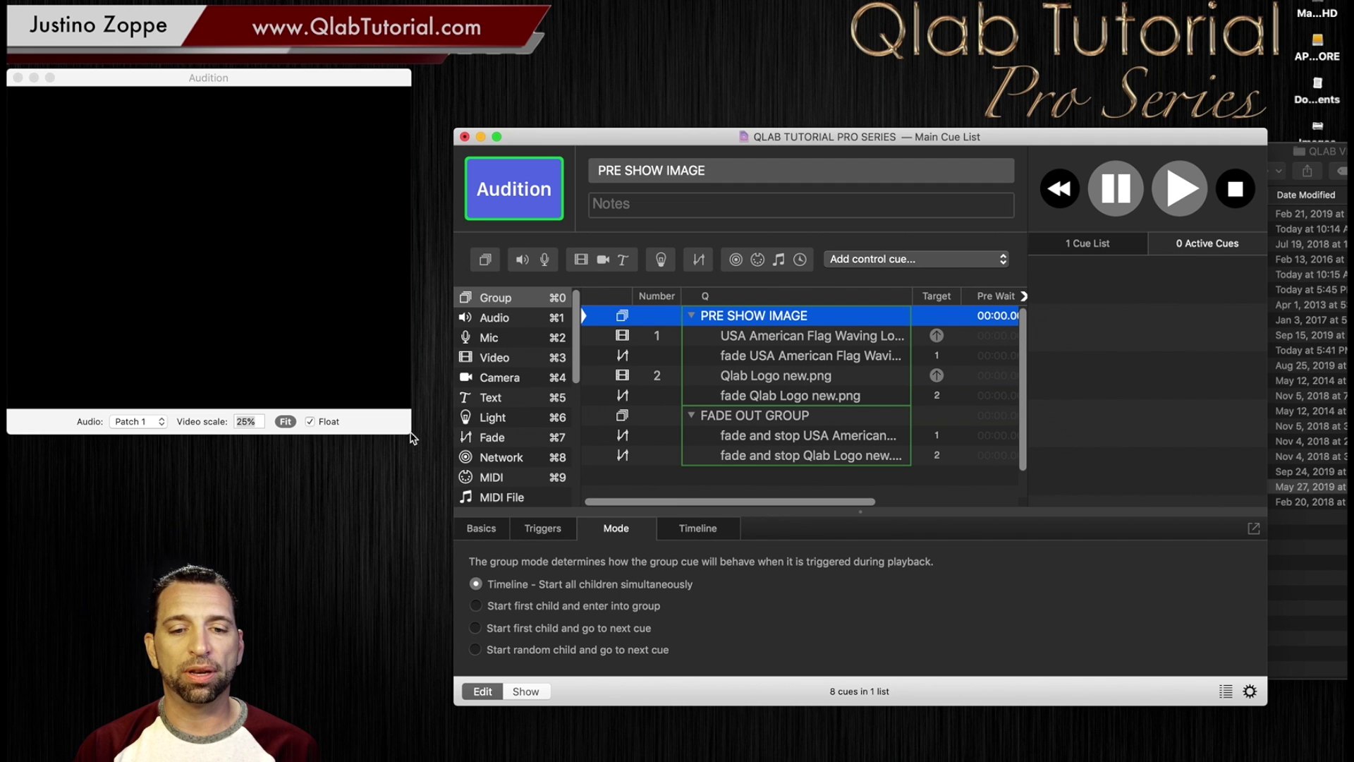
Step: Enlarge the Audition window and run the PRE SHOW IMAGE group to preview it
{"action": "left_click_drag", "start_coordinate": [413, 437], "coordinate": [447, 443]}
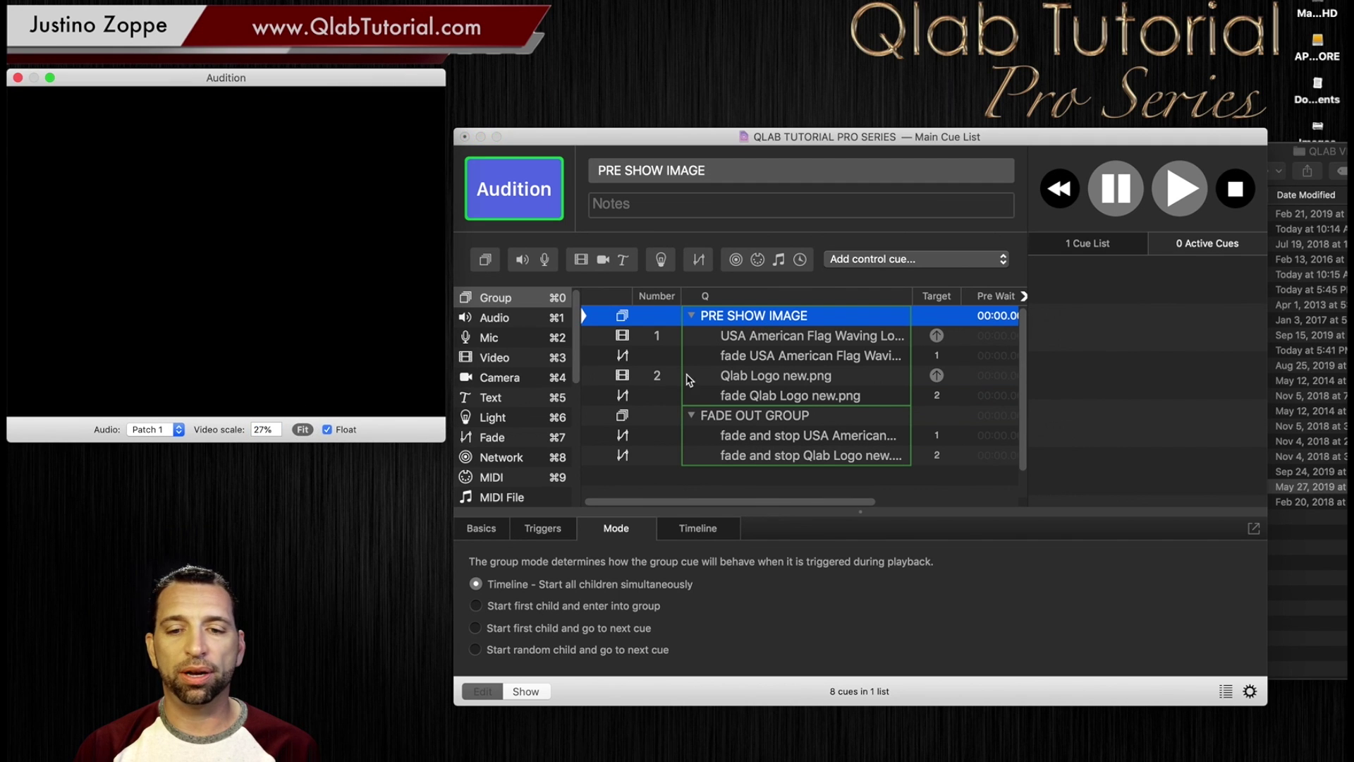
{"action": "left_click", "coordinate": [738, 319]}
{"action": "key", "text": "space"}
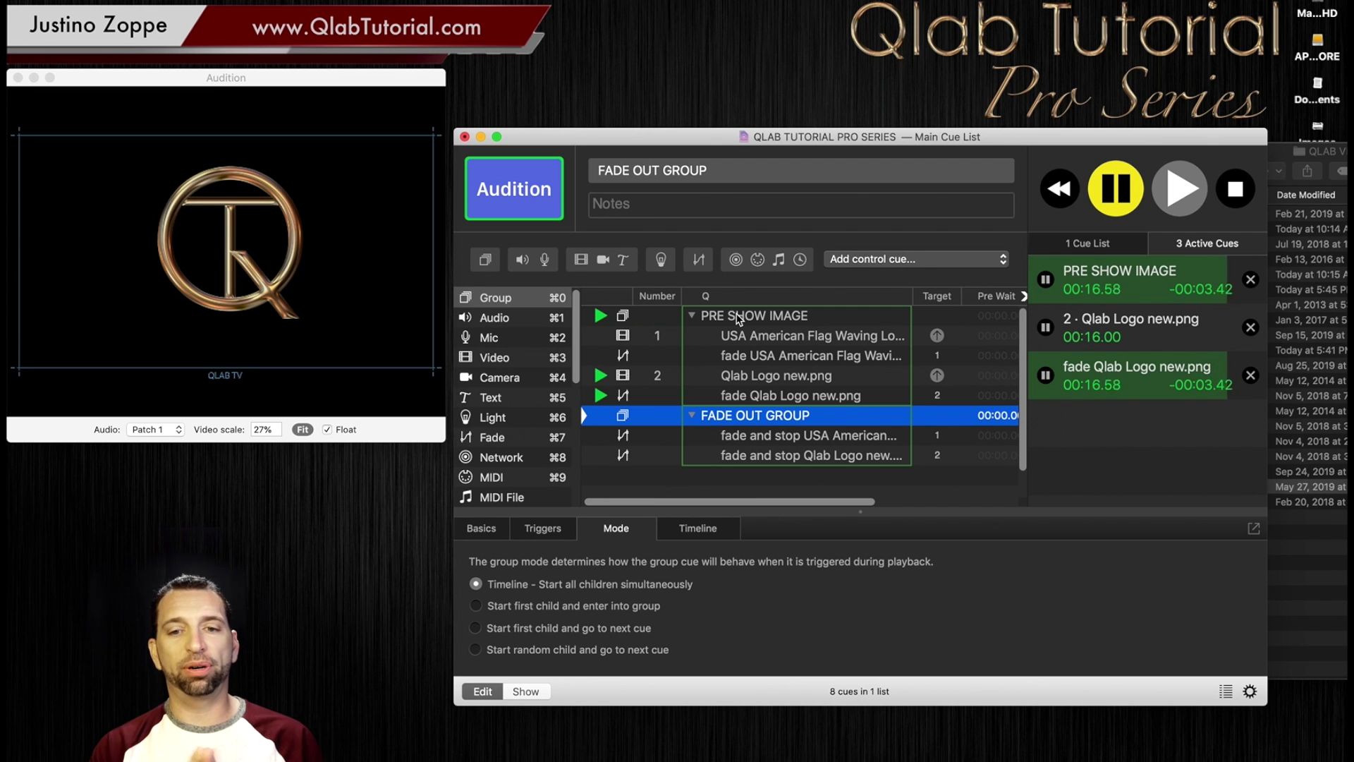
{"action": "scroll", "coordinate": [737, 319], "scroll_direction": "right", "scroll_amount": 3}
{"action": "scroll", "coordinate": [736, 319], "scroll_direction": "right", "scroll_amount": 3}
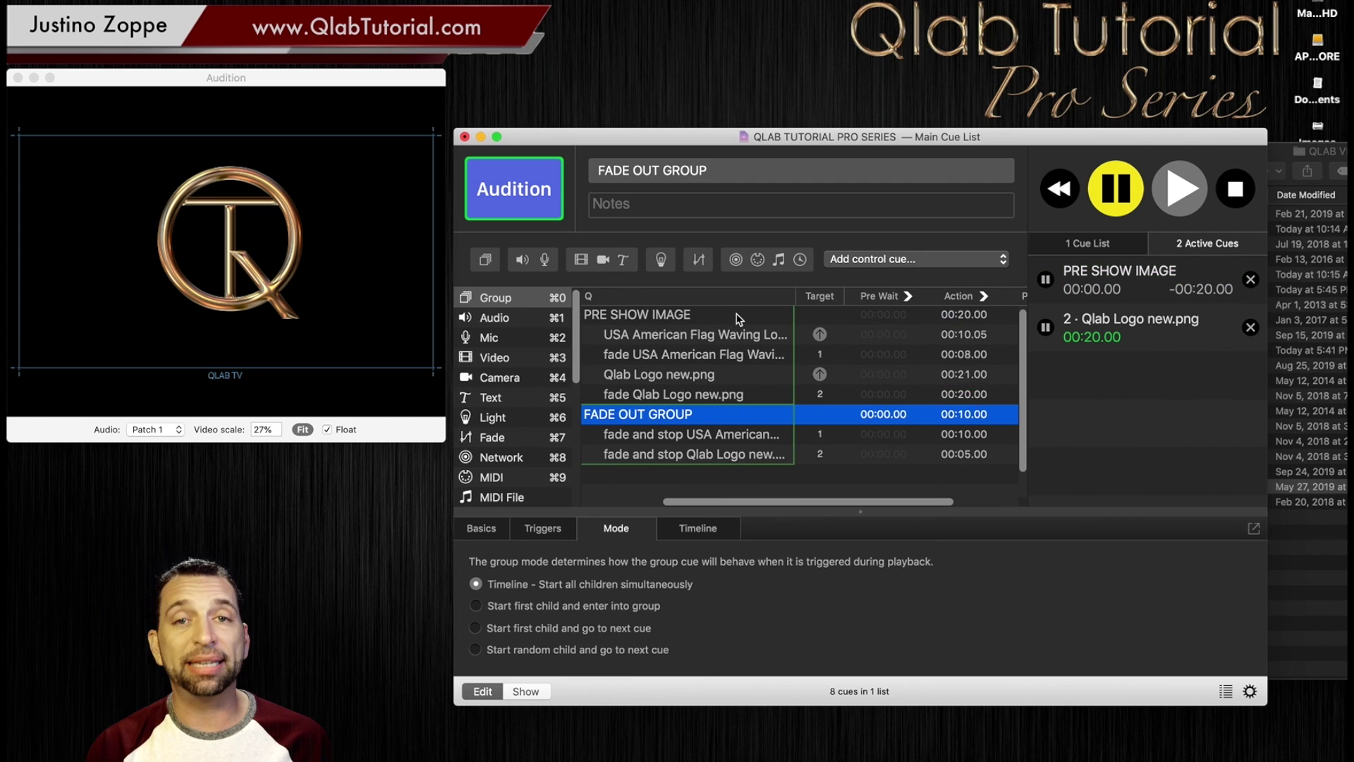
{"action": "scroll", "coordinate": [737, 319], "scroll_direction": "left", "scroll_amount": 6}
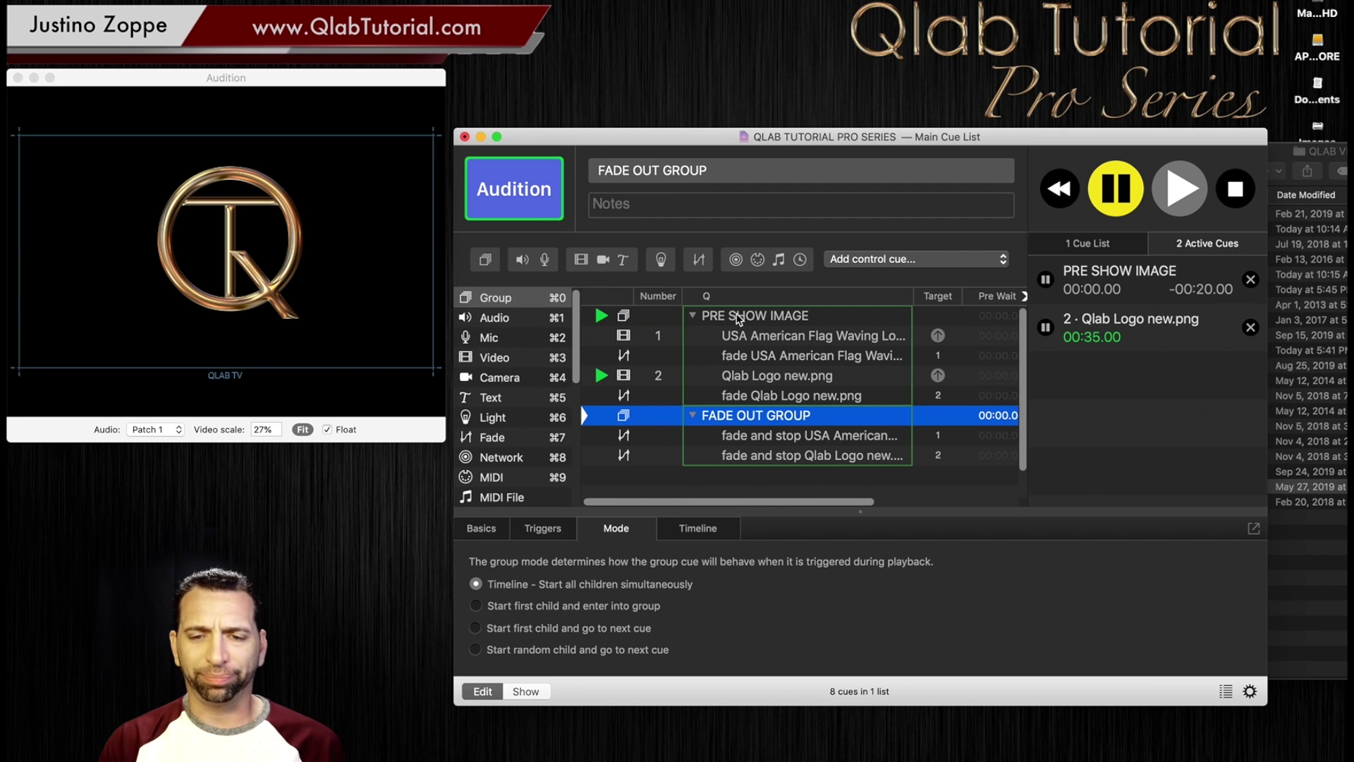
{"action": "left_click", "coordinate": [744, 340]}
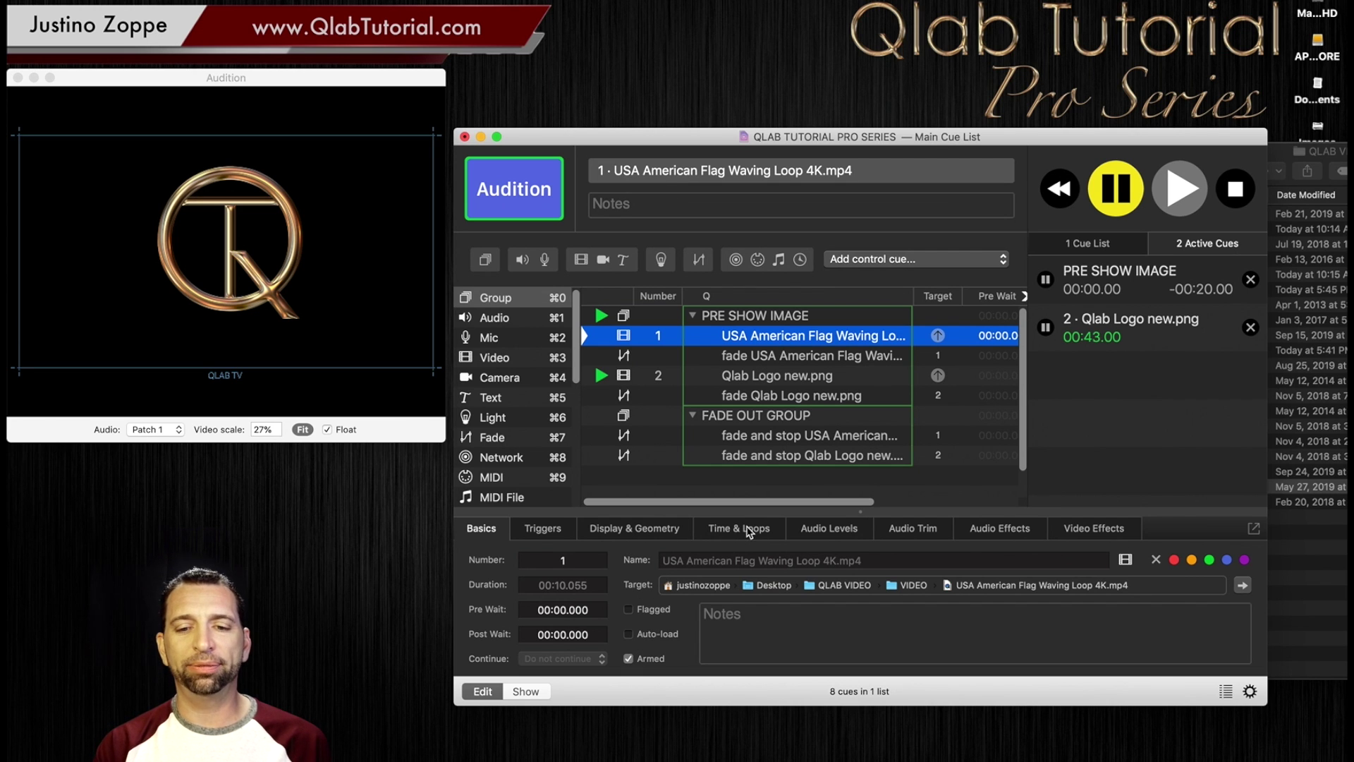
Step: Set the flag video cue to Infinite loop in Time & Loops and stop all playback
{"action": "left_click", "coordinate": [746, 530]}
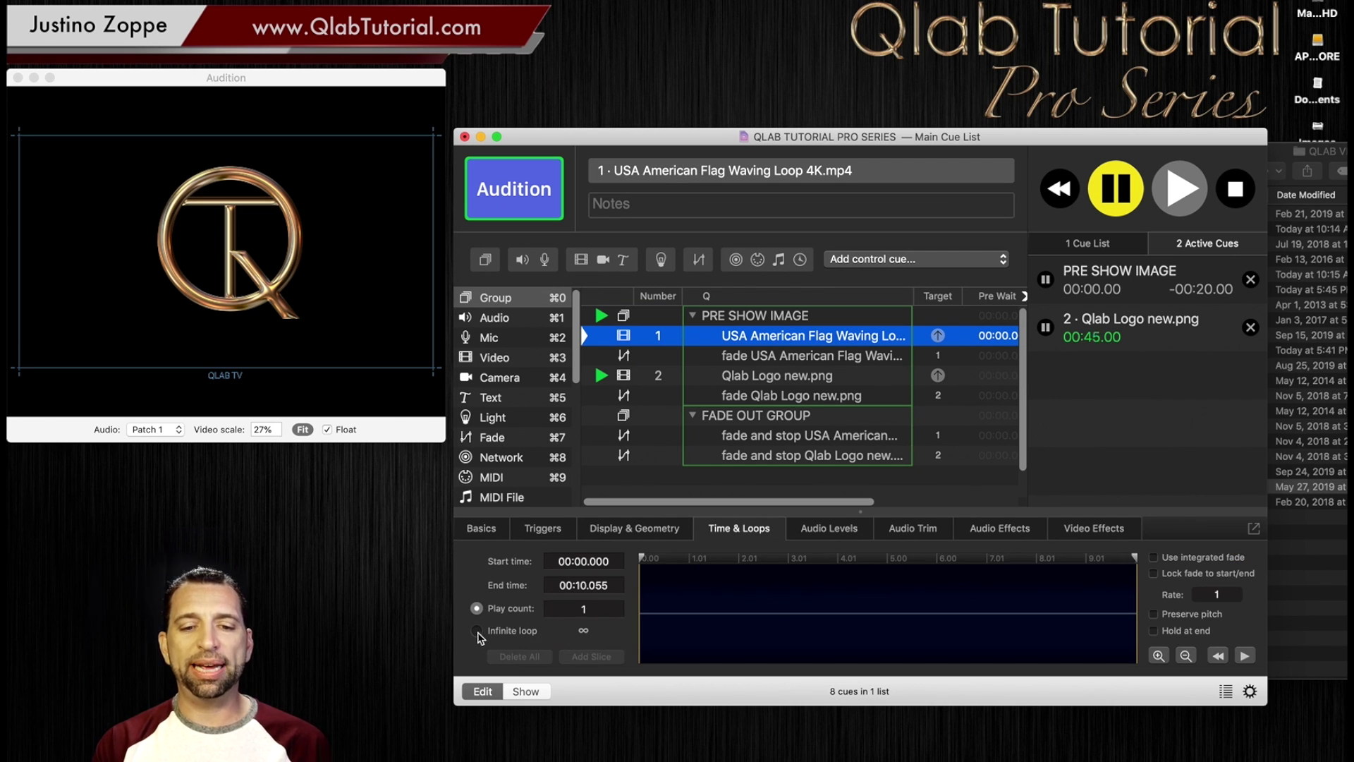
{"action": "left_click", "coordinate": [477, 631]}
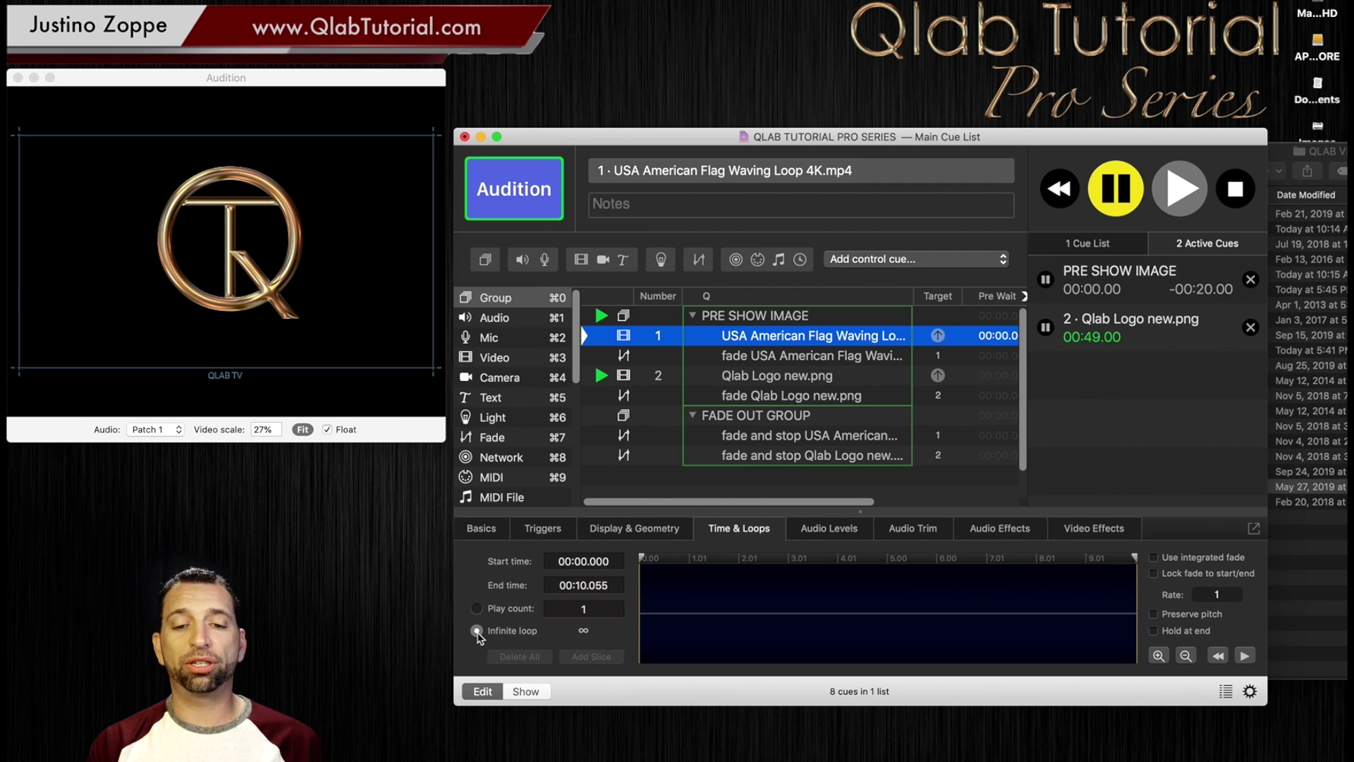
{"action": "left_click", "coordinate": [761, 319]}
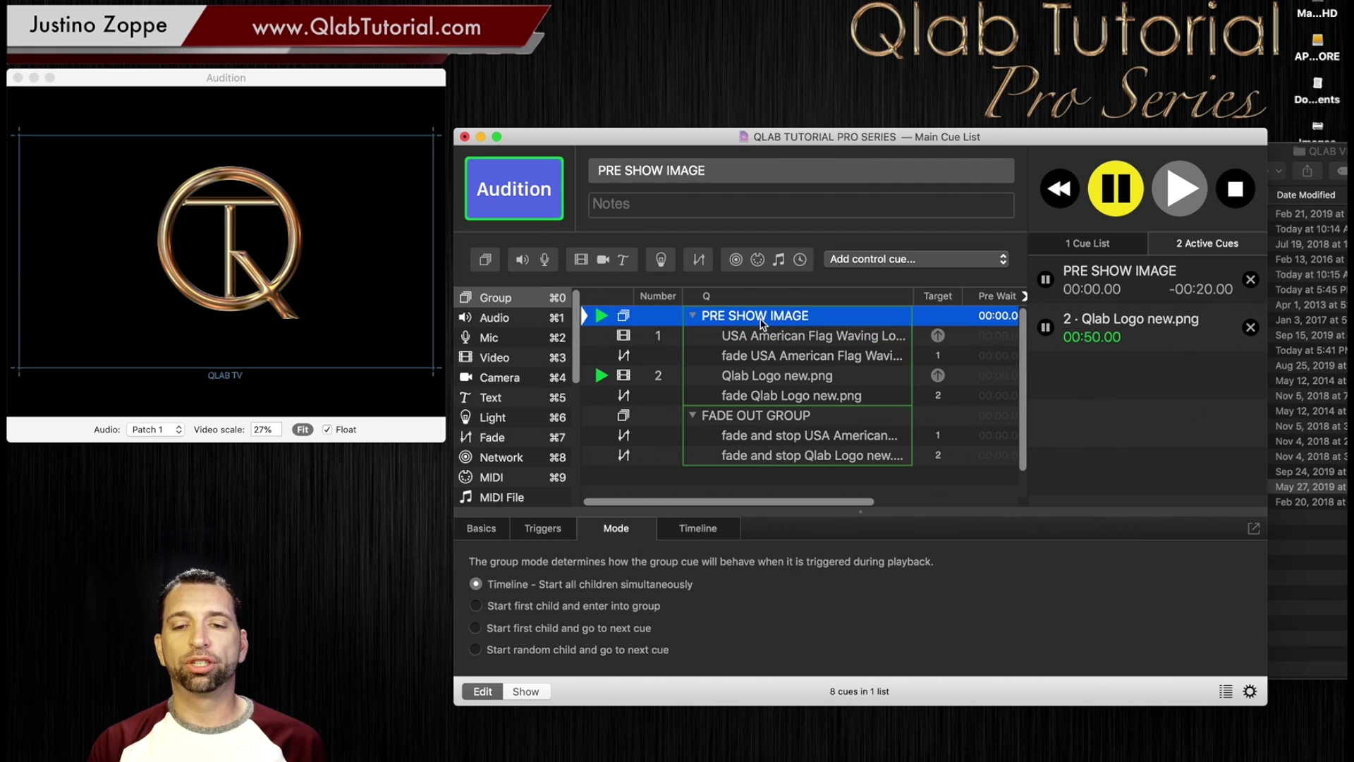
{"action": "left_click", "coordinate": [752, 376]}
{"action": "left_click", "coordinate": [1234, 197]}
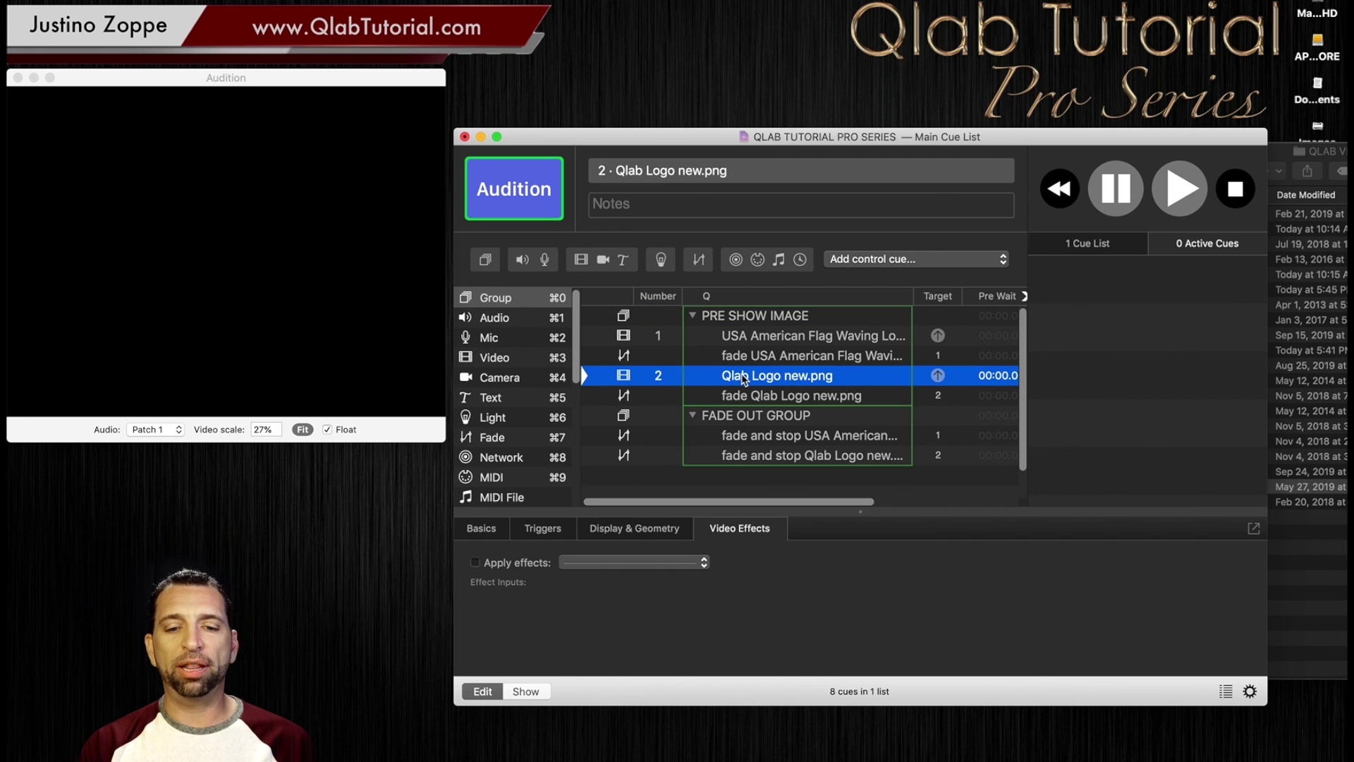
Step: Uncheck Armed in the Qlab Logo new.png cue's Basics settings
{"action": "left_click", "coordinate": [481, 526]}
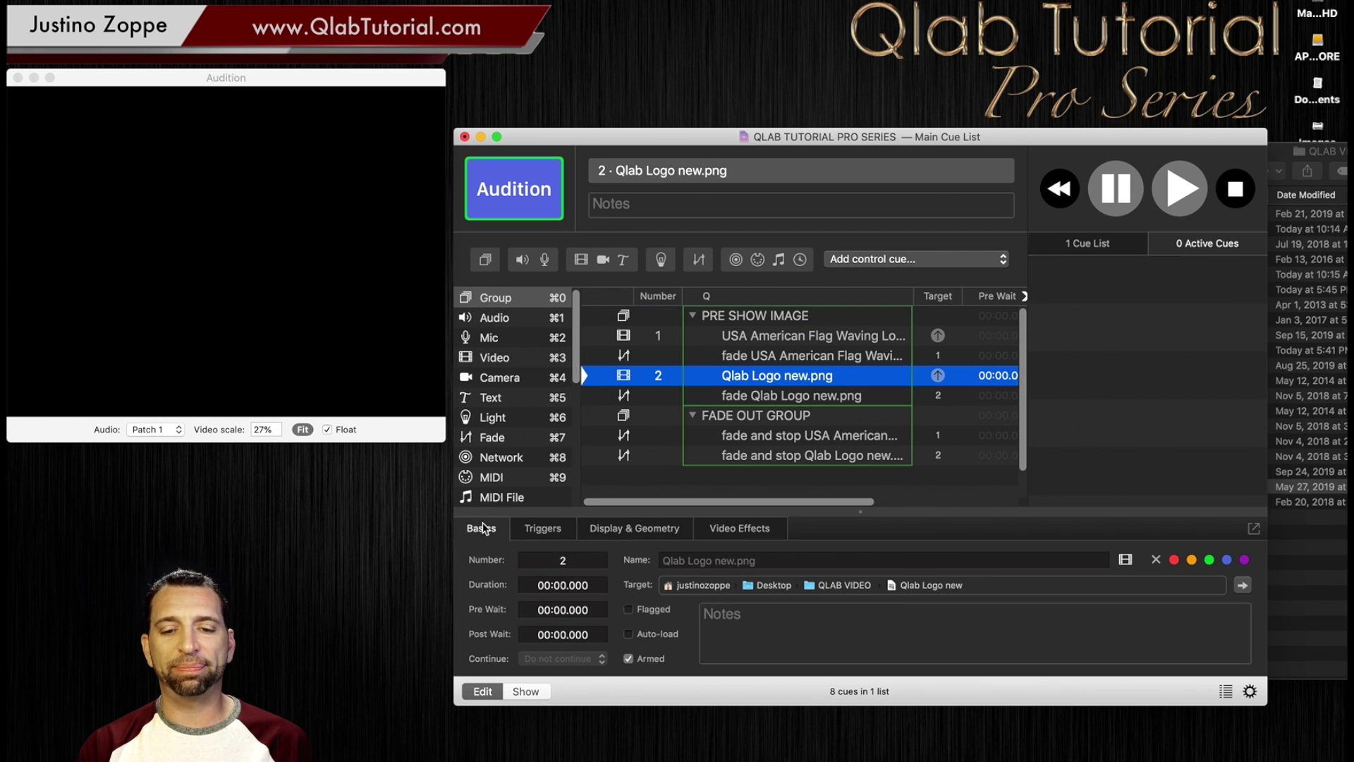
{"action": "left_click", "coordinate": [628, 658]}
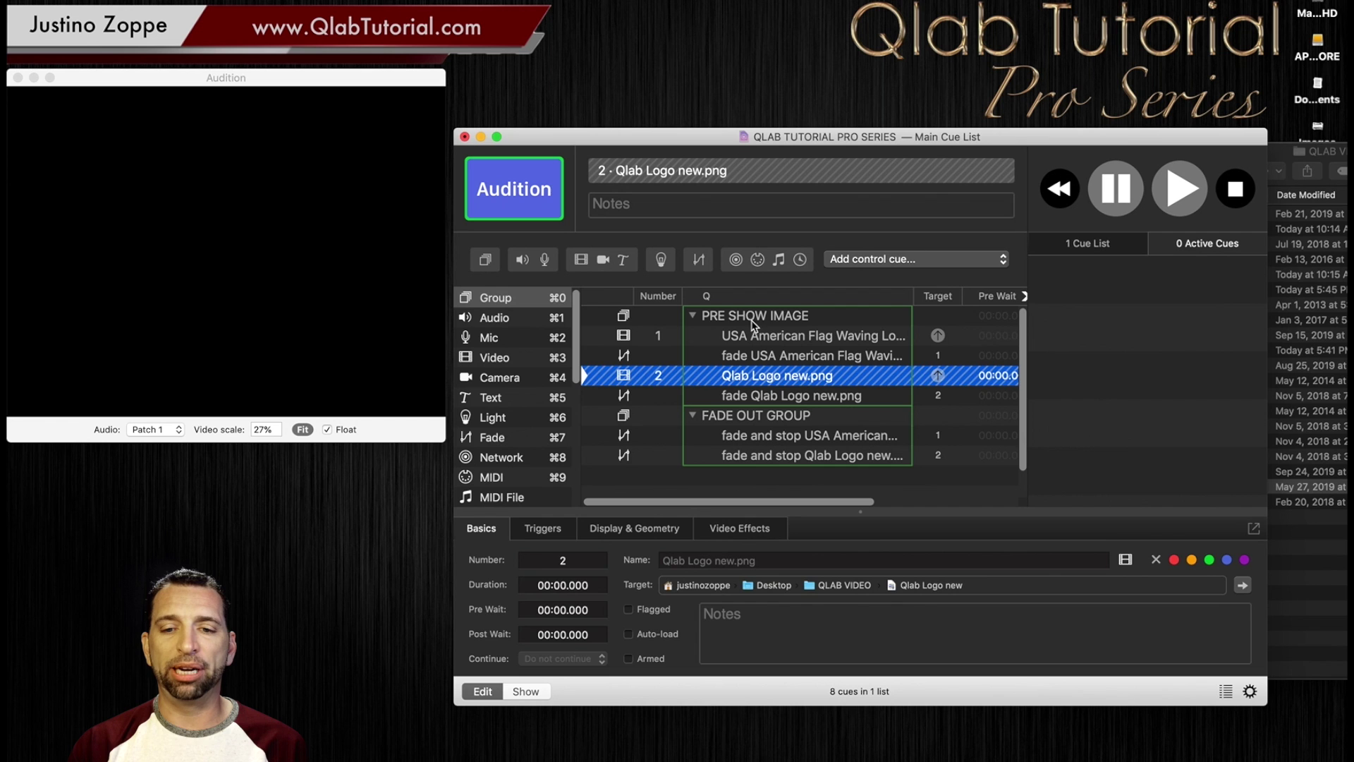
Step: Fire PRE SHOW IMAGE to test the flag video, enlarge the window, then fire FADE OUT GROUP
{"action": "left_click", "coordinate": [756, 324]}
{"action": "key", "text": "space"}
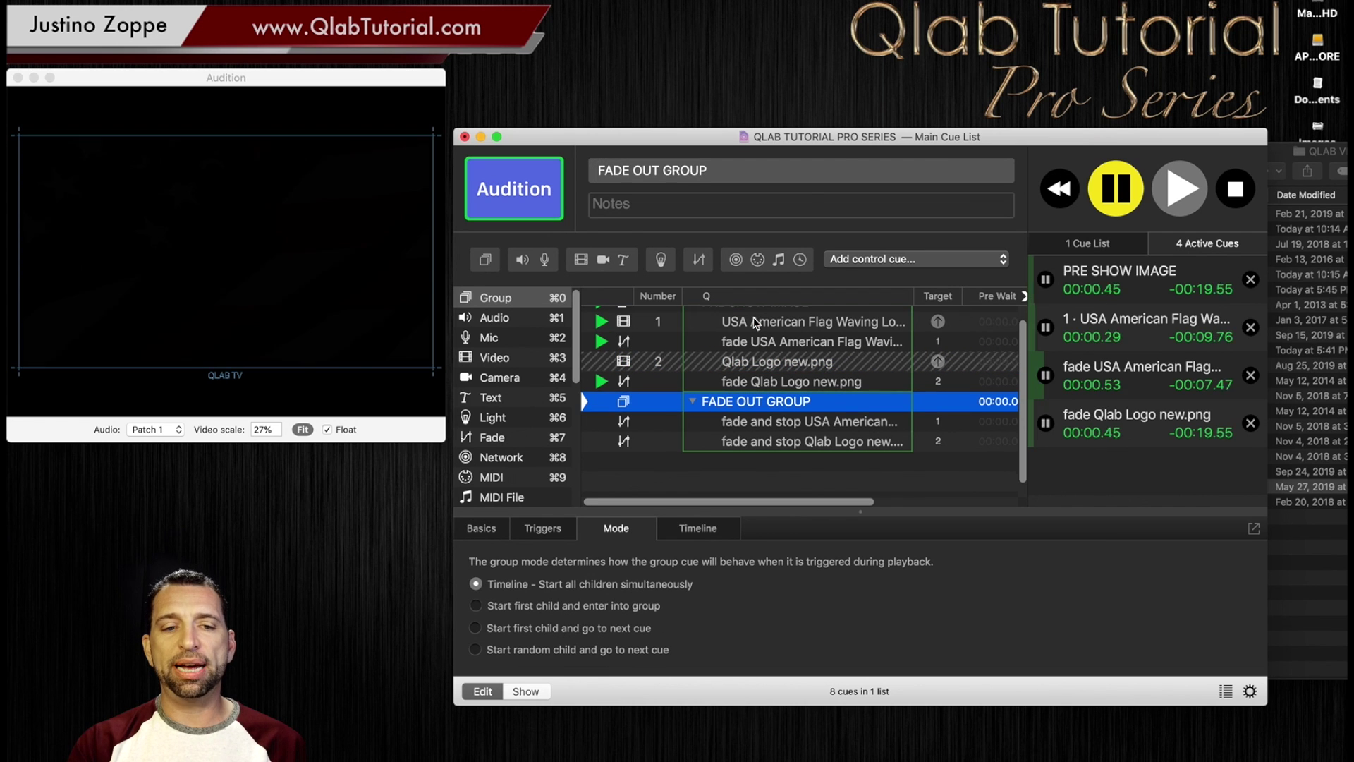
{"action": "scroll", "coordinate": [755, 323], "scroll_direction": "right", "scroll_amount": 2}
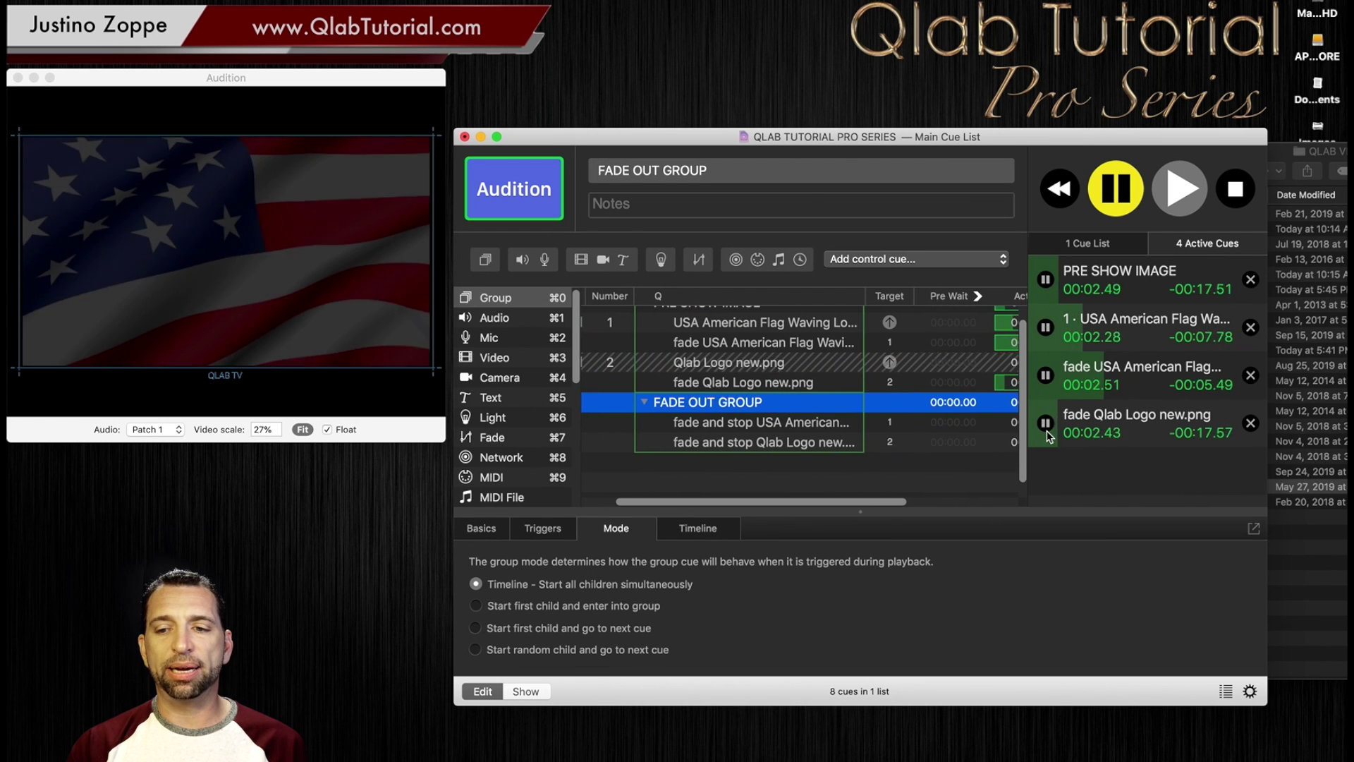
{"action": "left_click_drag", "start_coordinate": [1262, 706], "coordinate": [1341, 754]}
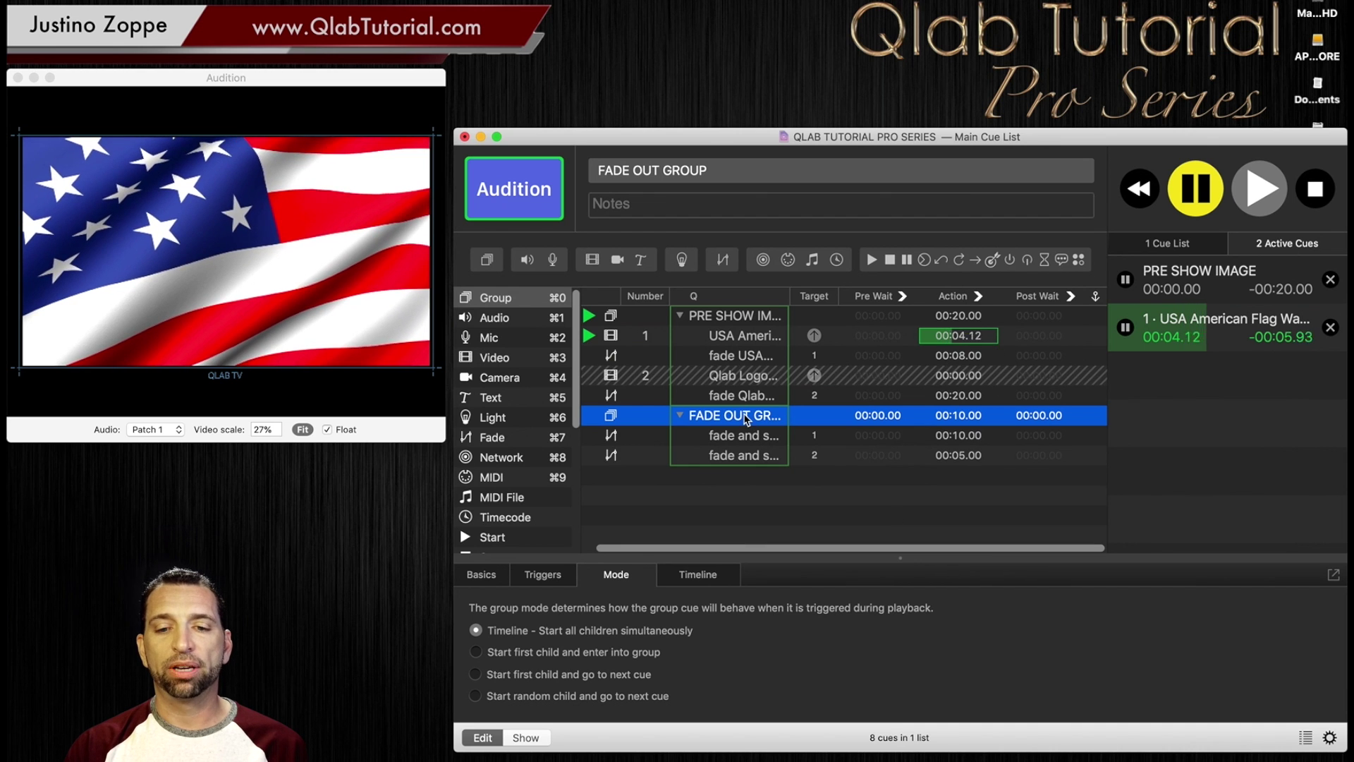
{"action": "key", "text": "space"}
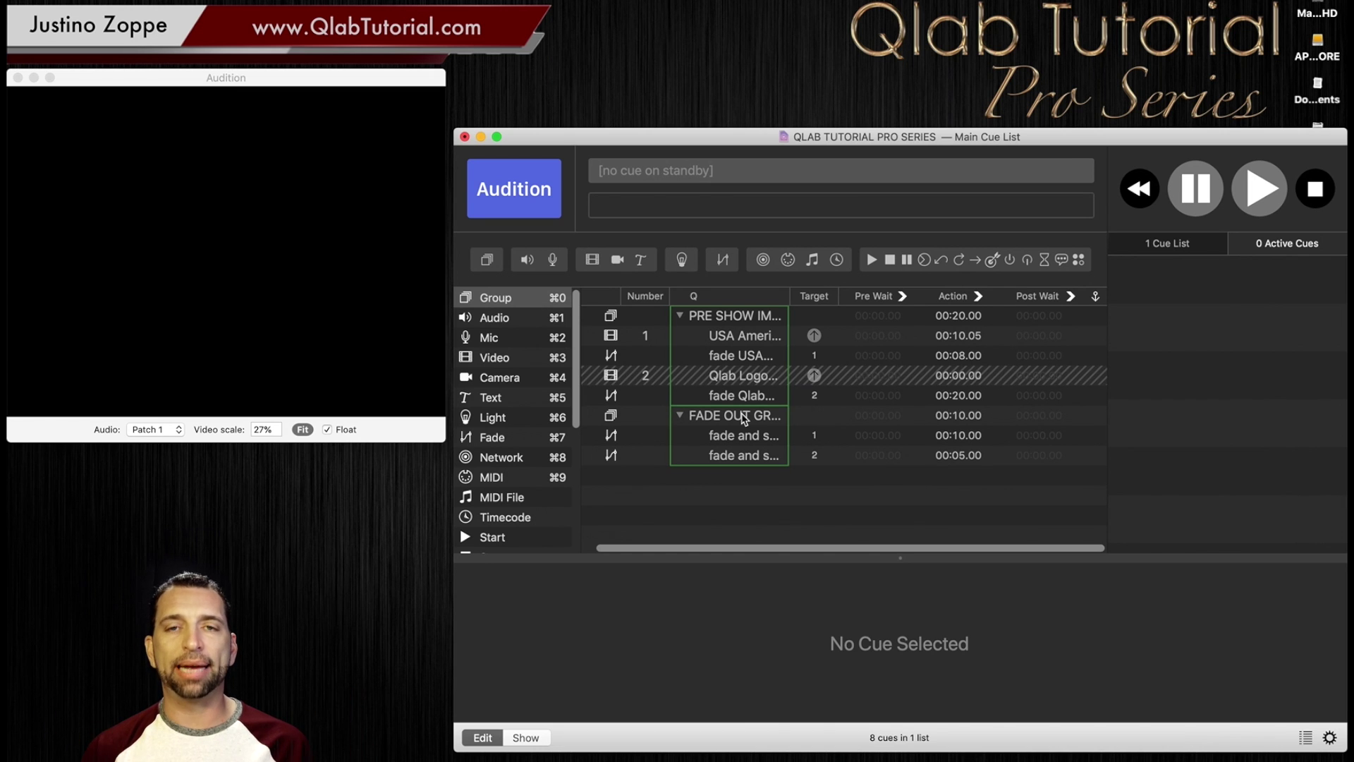
Step: Switch the flag video cue from infinite loop to a play count of 3, giving 00:30.16
{"action": "left_click", "coordinate": [734, 345]}
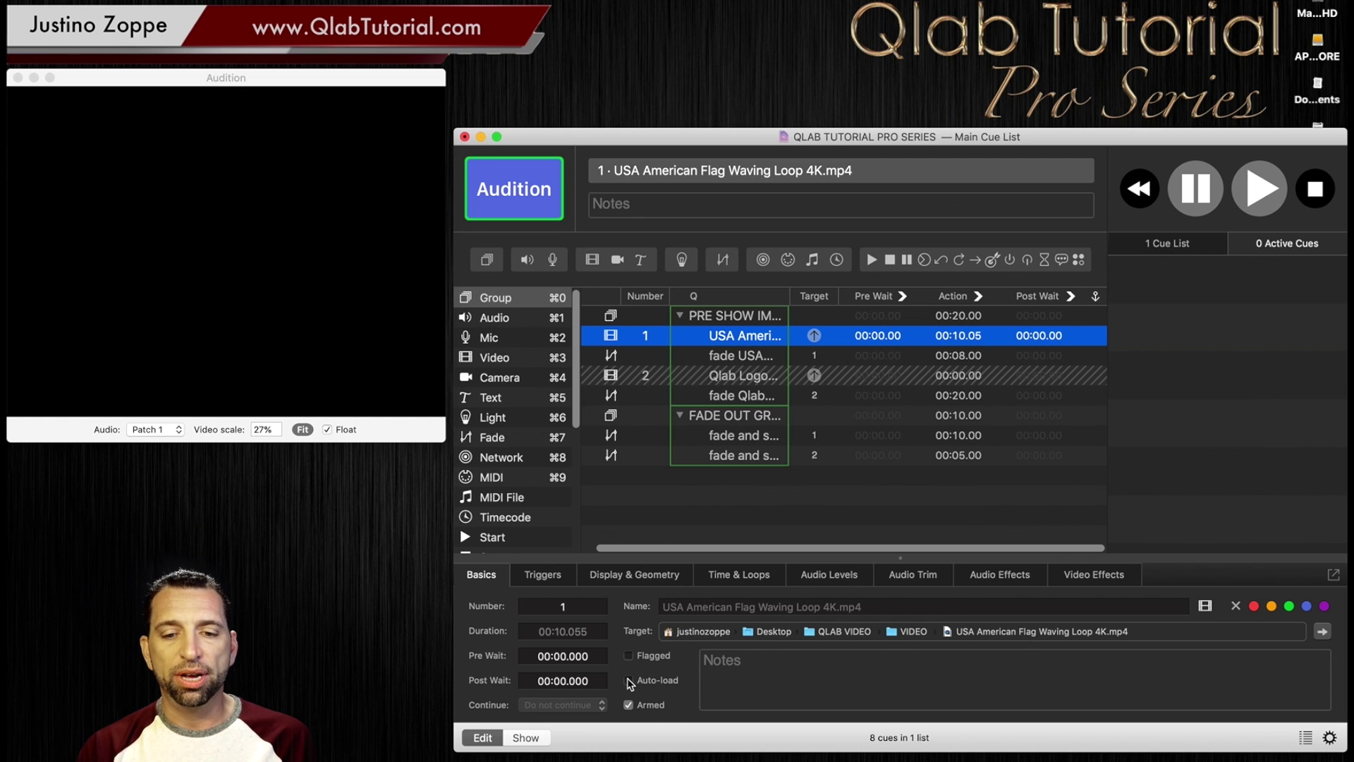
{"action": "left_click", "coordinate": [767, 580]}
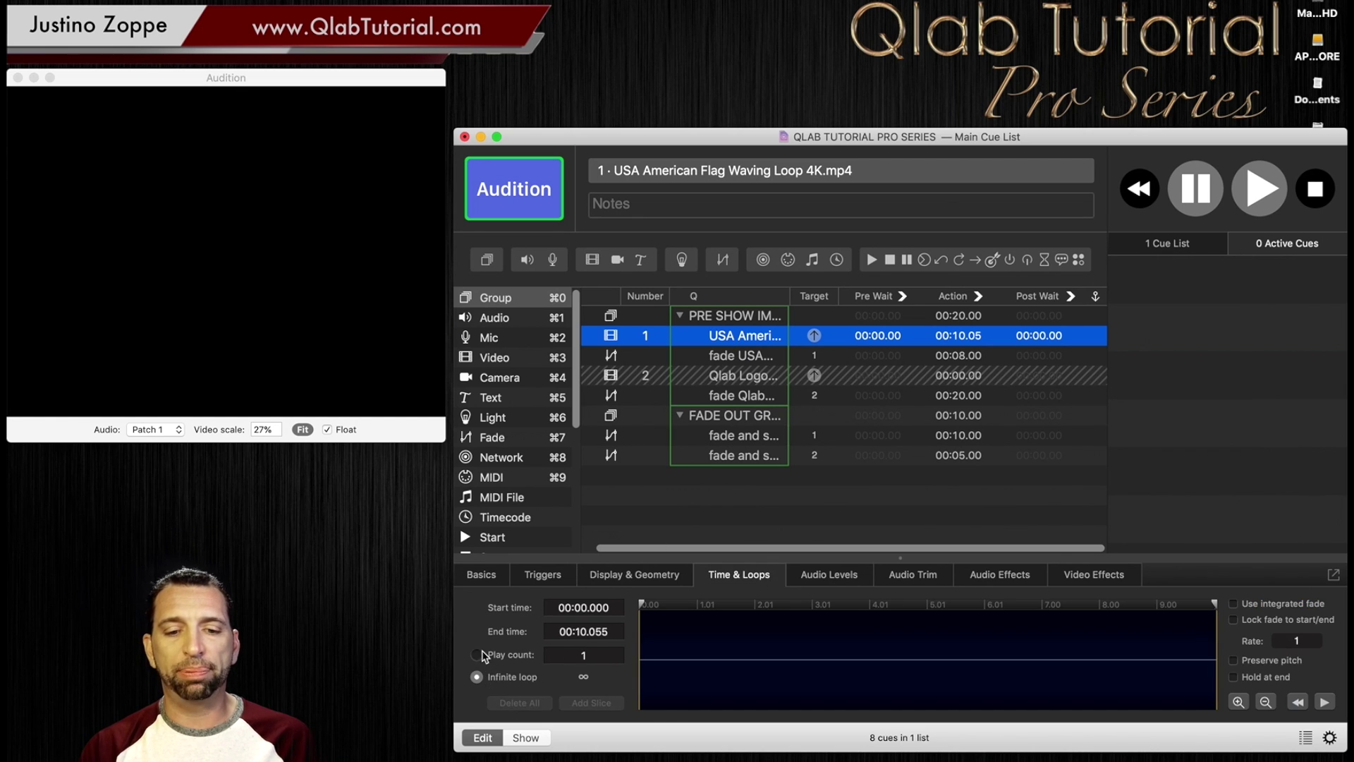
{"action": "left_click", "coordinate": [609, 663]}
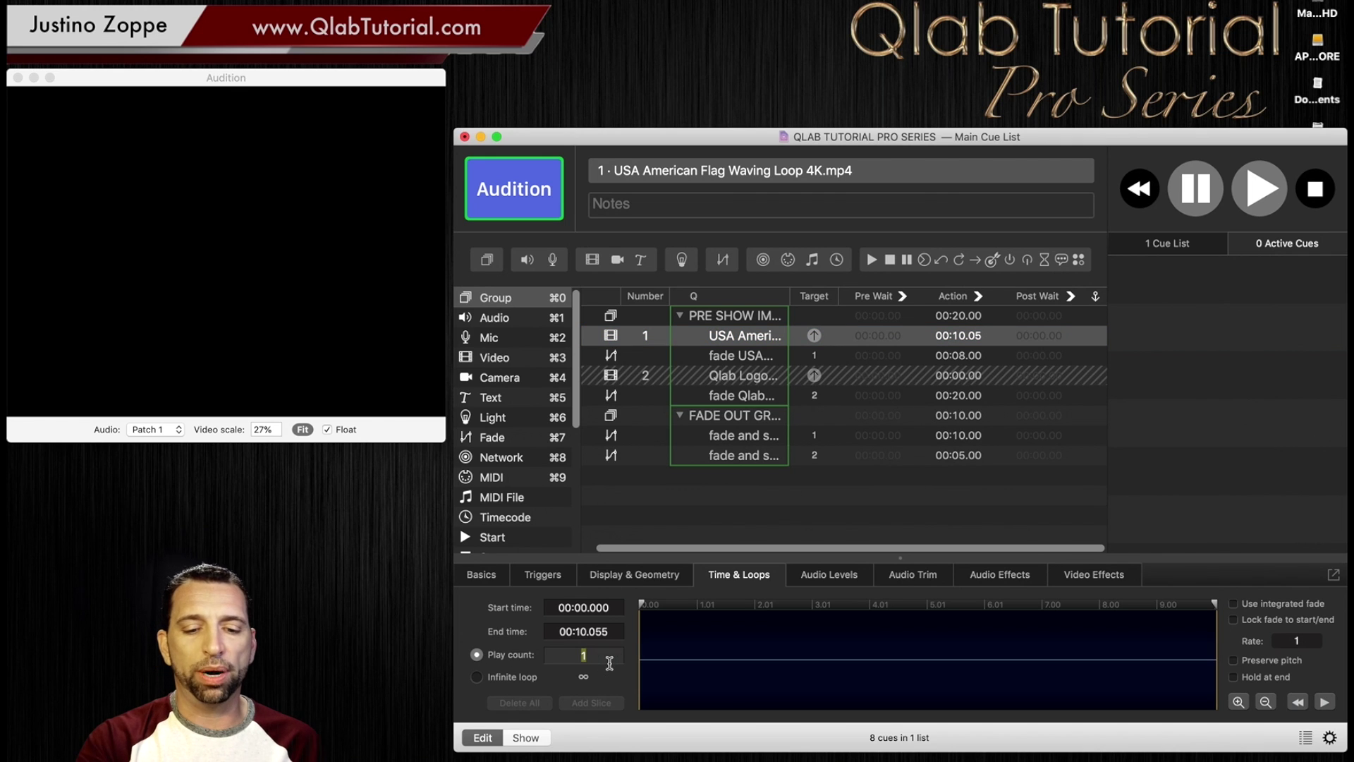
{"action": "key", "text": "Return"}
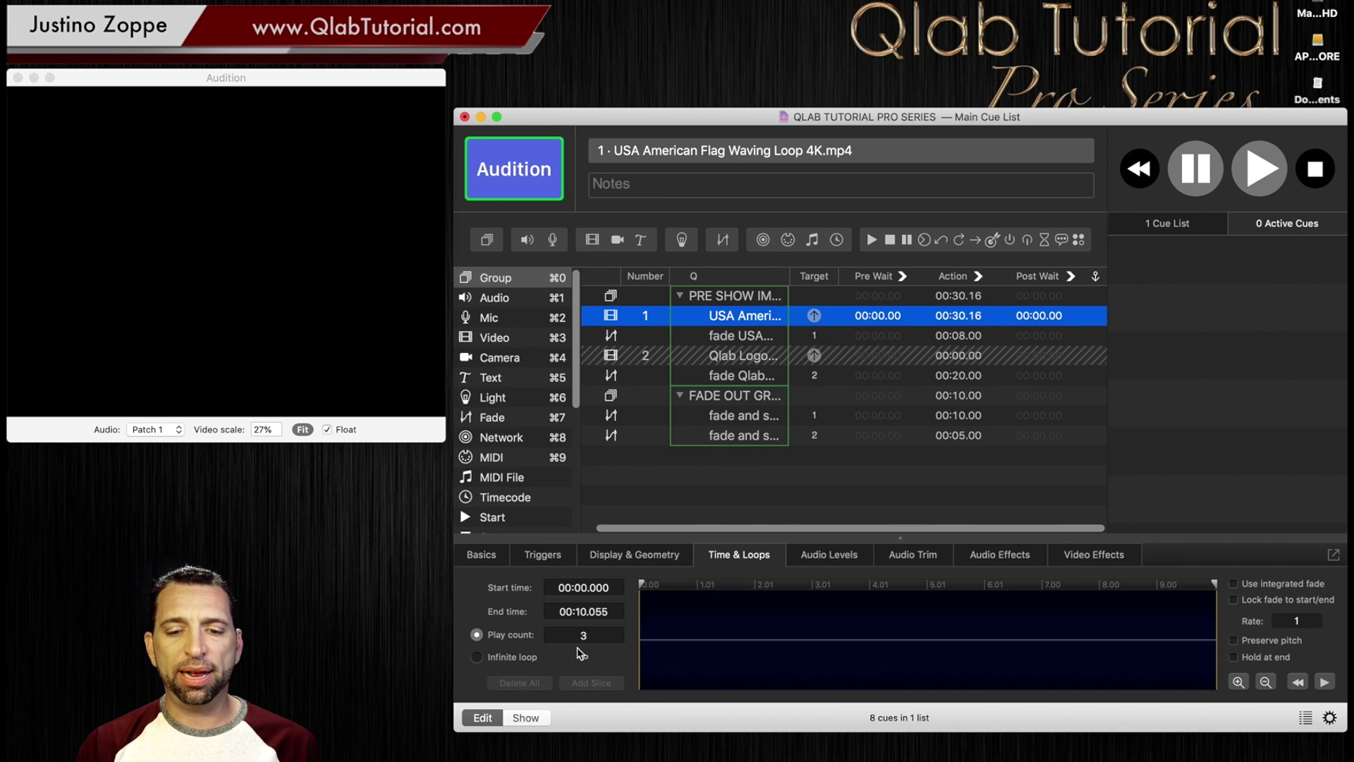
{"action": "double_click", "coordinate": [595, 638]}
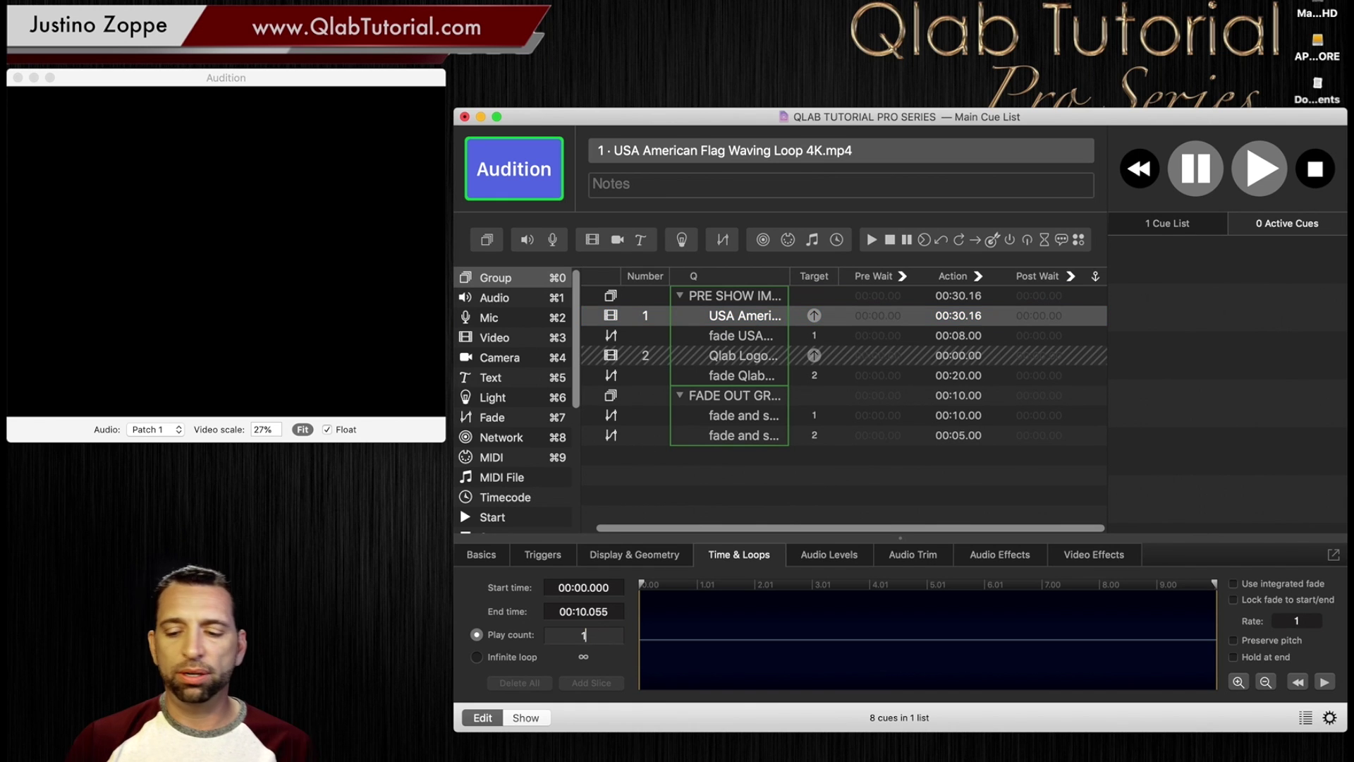
{"action": "type", "text": "1"}
{"action": "key", "text": "Return"}
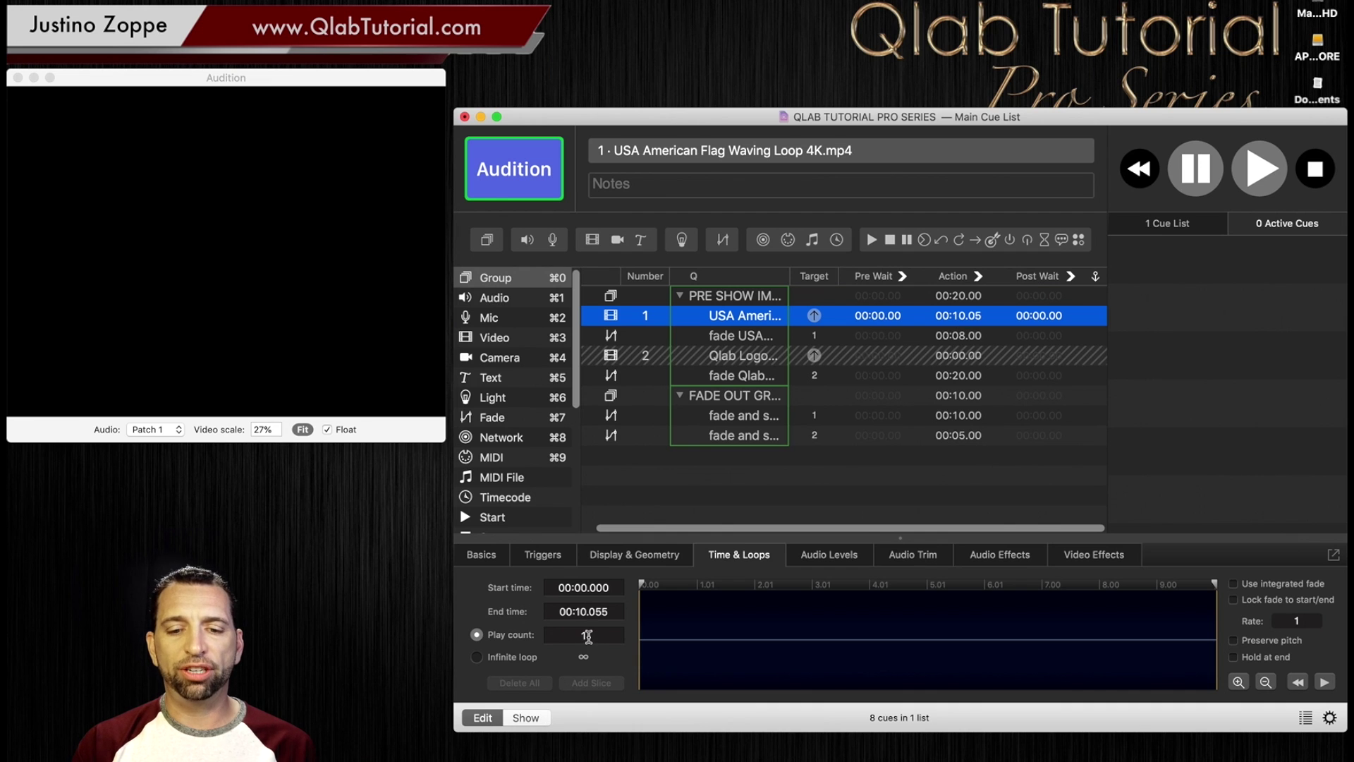
{"action": "double_click", "coordinate": [588, 637]}
{"action": "key", "text": "Return"}
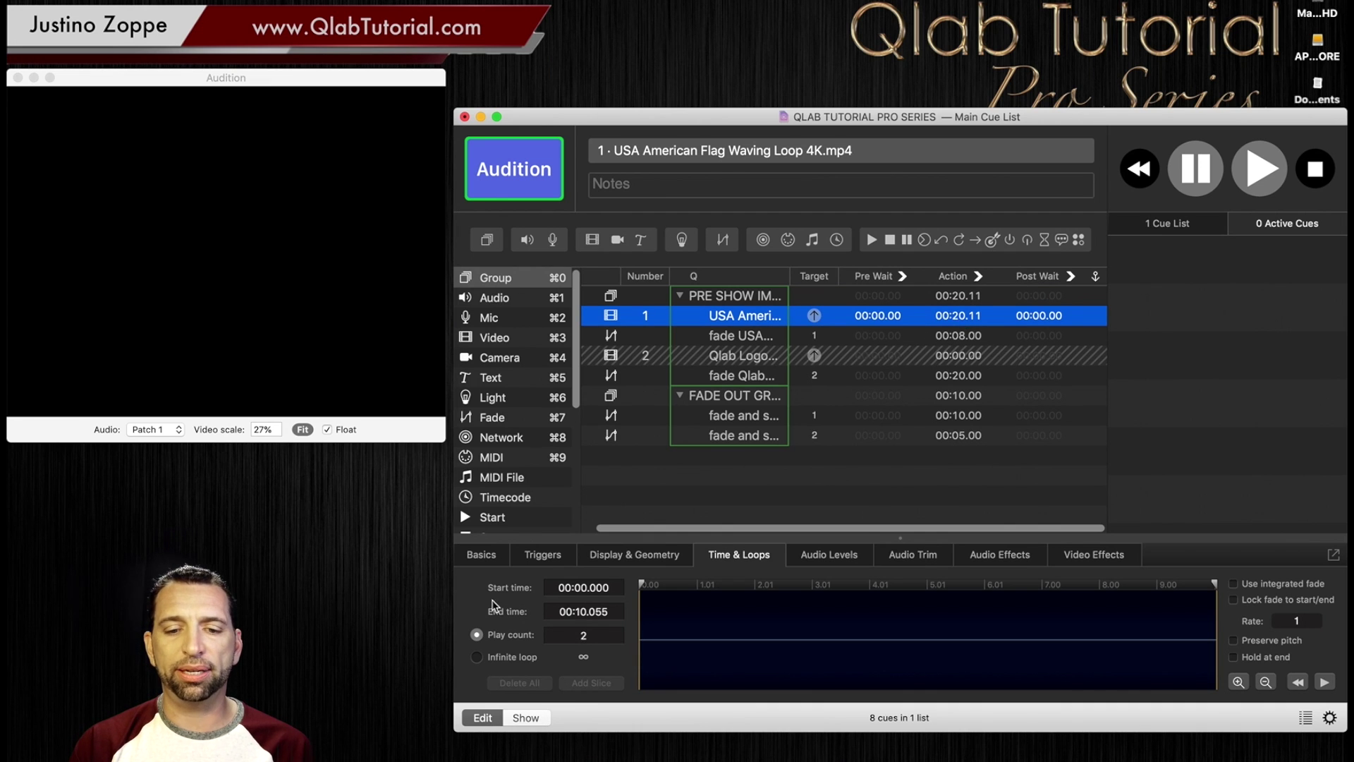
{"action": "double_click", "coordinate": [582, 635]}
{"action": "key", "text": "Return"}
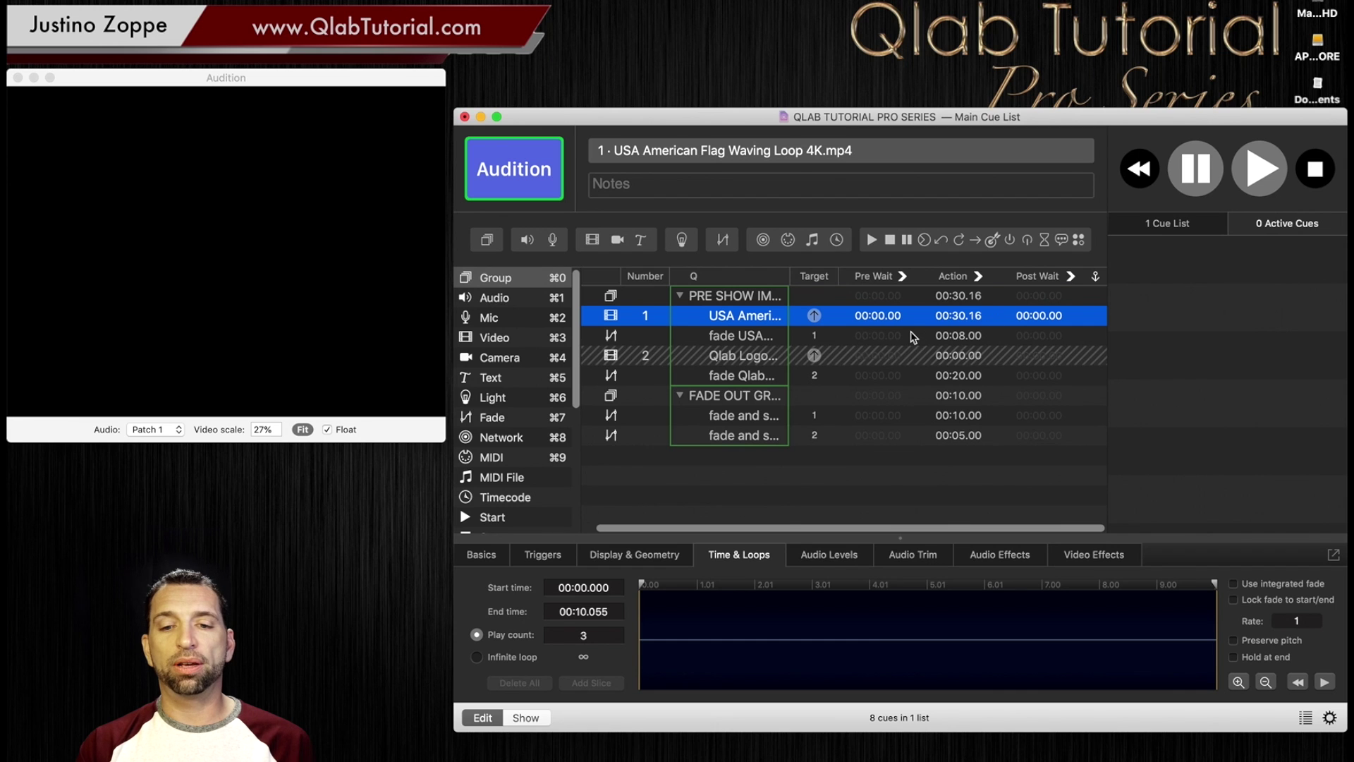
Step: Return the flag video cue to Infinite loop and view the PRE SHOW IMAGE group's timeline
{"action": "left_click", "coordinate": [753, 303]}
{"action": "left_click", "coordinate": [700, 555]}
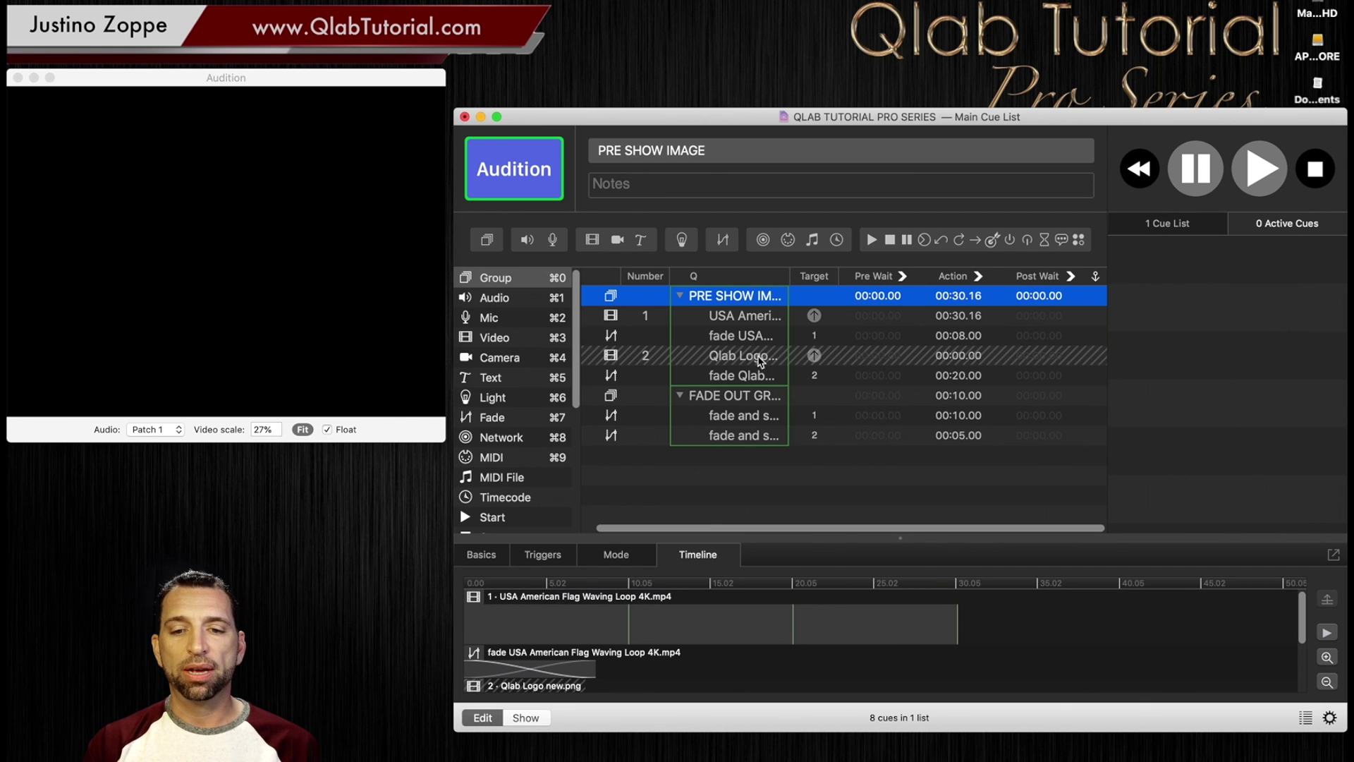
{"action": "left_click", "coordinate": [739, 323]}
{"action": "left_click", "coordinate": [477, 657]}
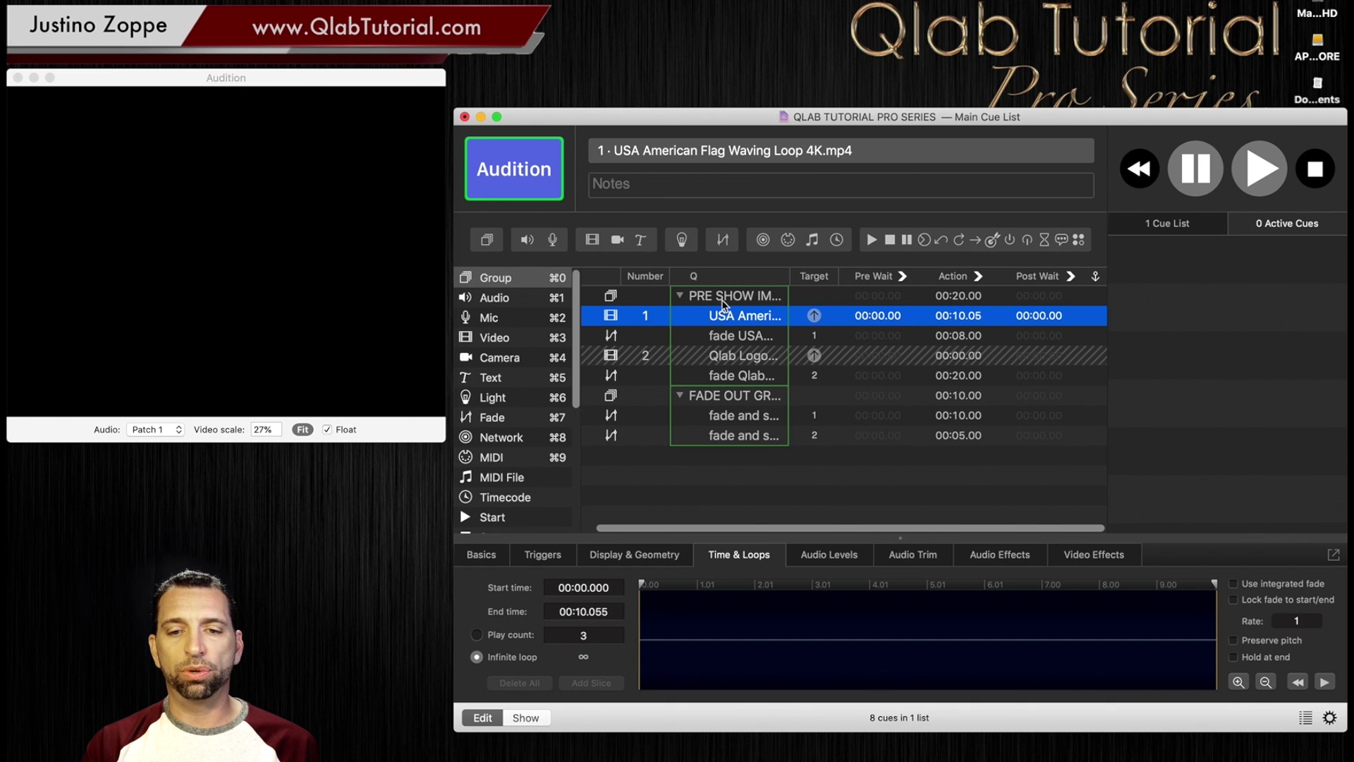
{"action": "left_click", "coordinate": [727, 302]}
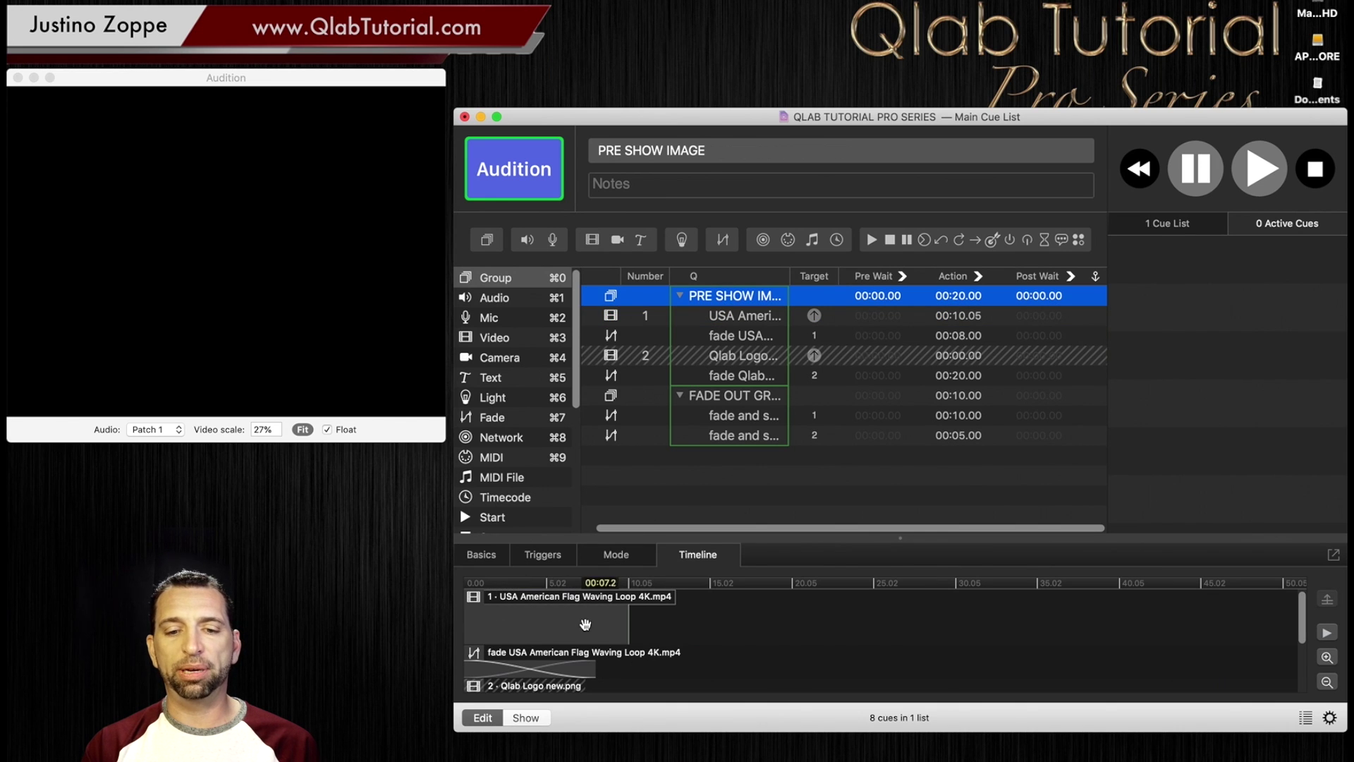